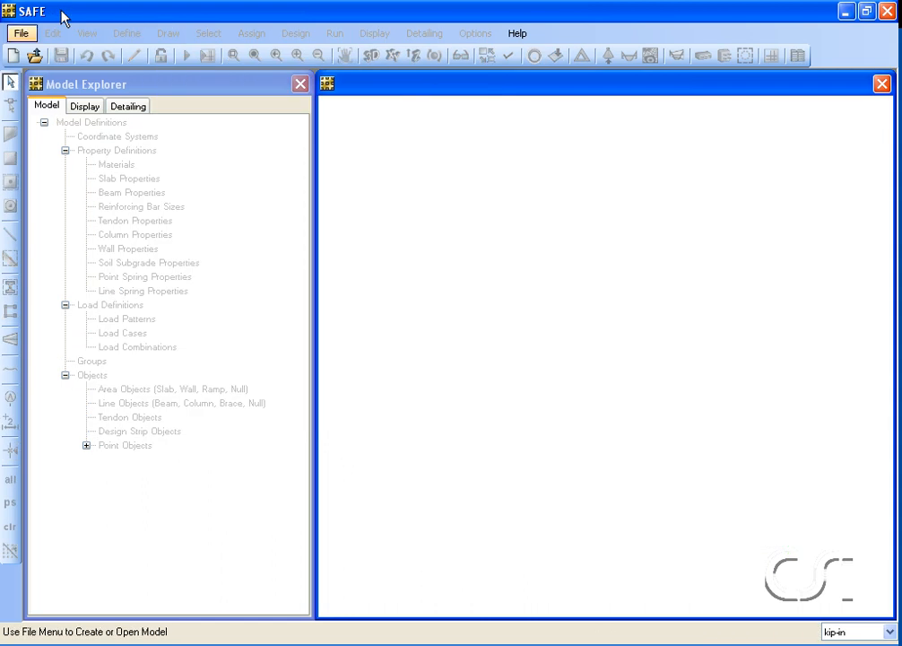
Step: Start a new model from the Flat Slab template with the ACI 318-08 design code and kip-in units
left_click(25, 33)
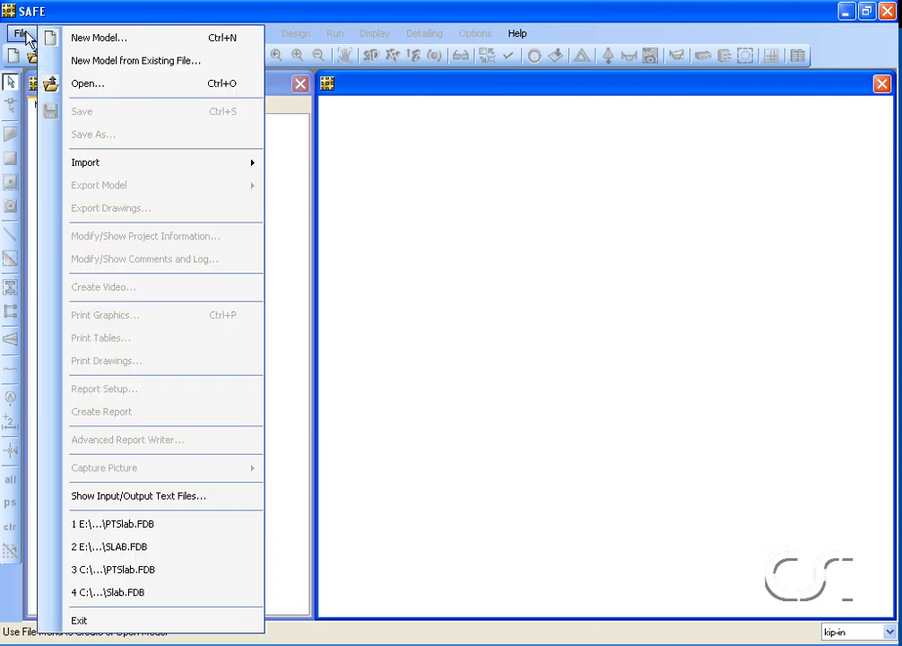
left_click(97, 35)
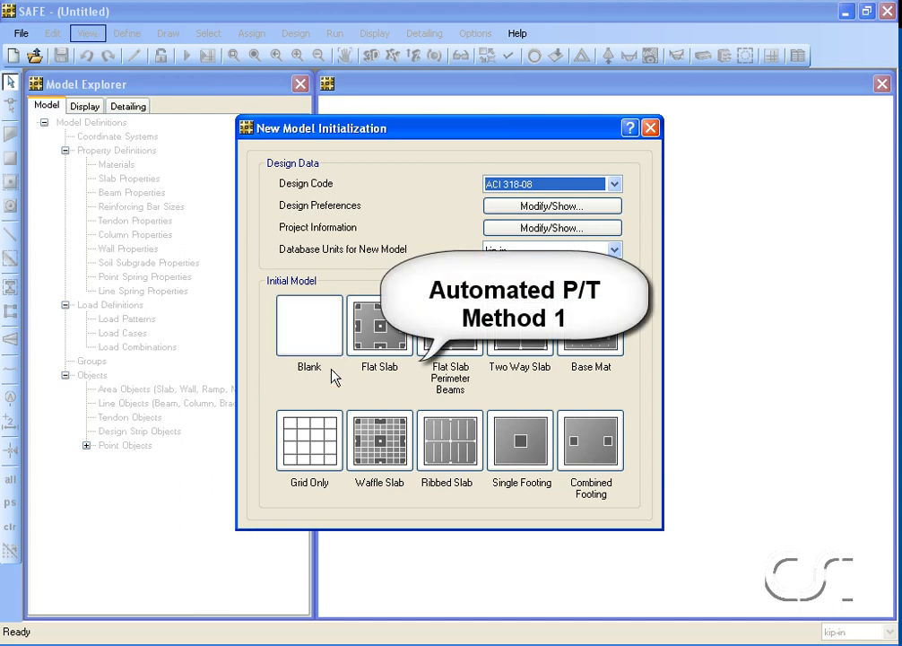
left_click_drag(361, 376, 415, 378)
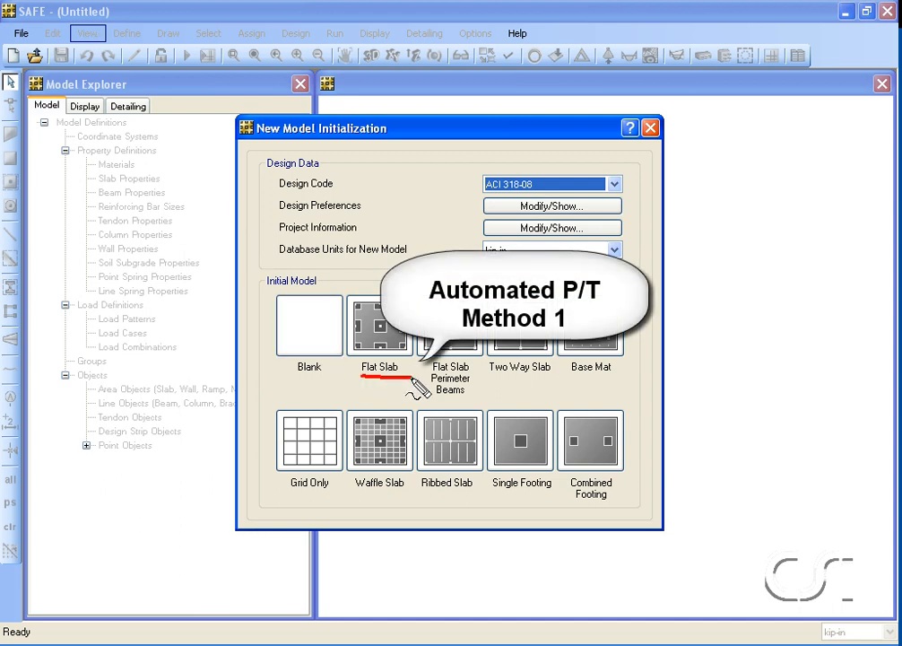
key("Escape")
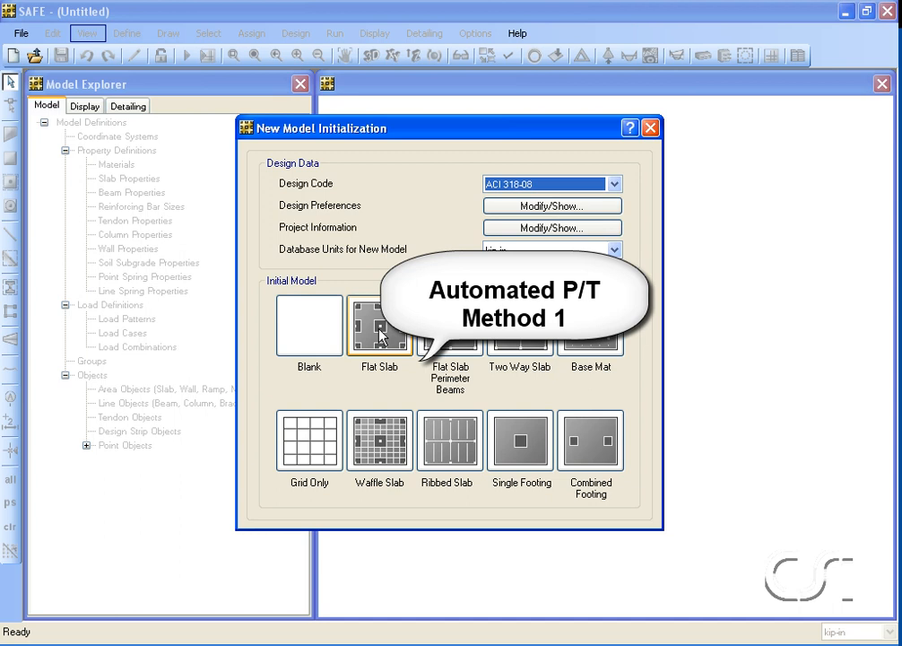
left_click(379, 330)
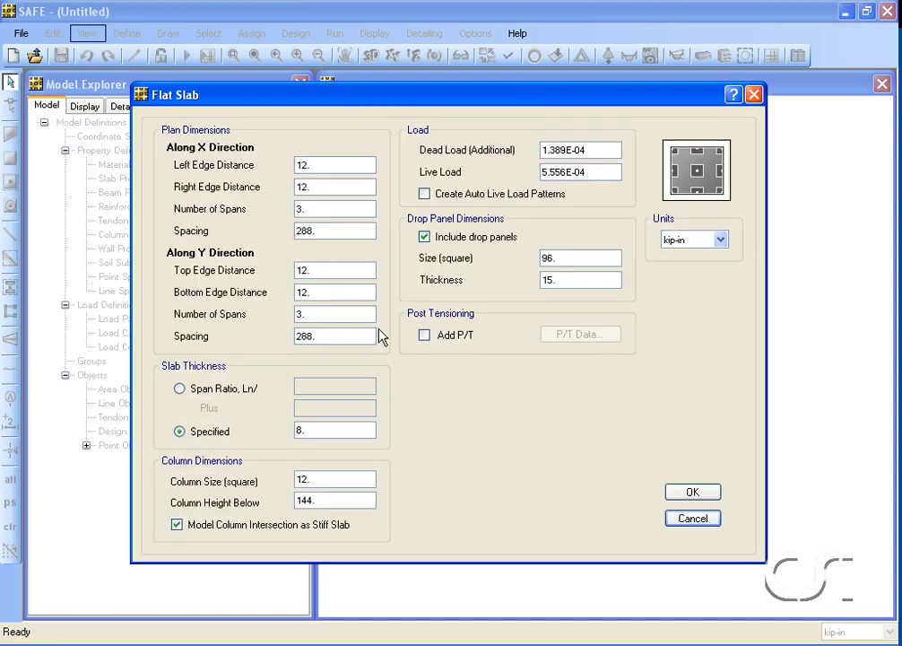
Step: Add post-tensioning to the flat slab with a banded Layer A and a distributed Layer B, and generate the model
left_click(423, 337)
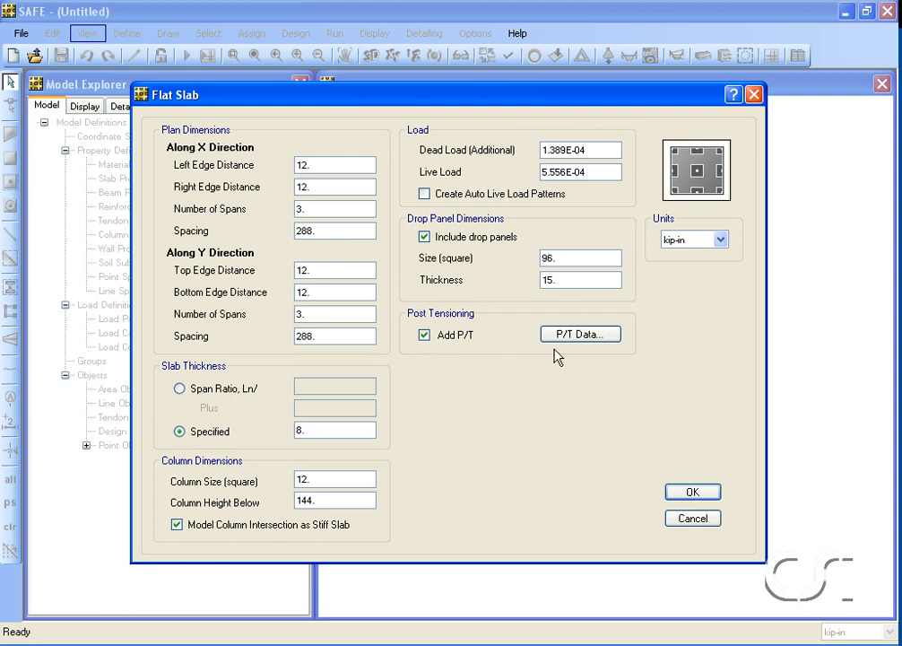
left_click(577, 338)
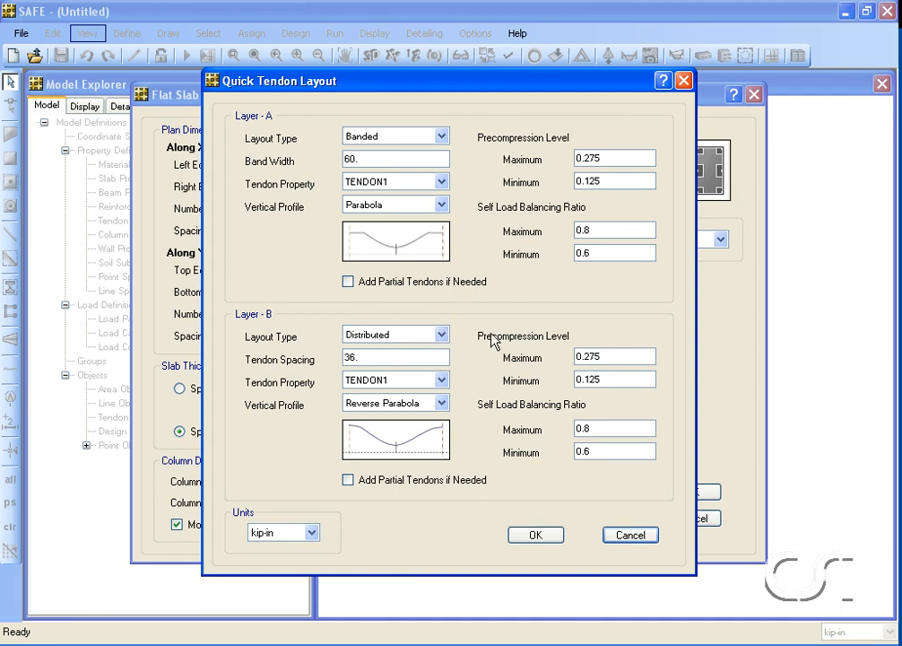
mouse_move(500, 267)
left_mouse_down()
mouse_move(662, 266)
mouse_move(673, 235)
mouse_move(601, 198)
mouse_move(515, 184)
mouse_move(462, 219)
mouse_move(492, 269)
mouse_move(514, 277)
left_mouse_up()
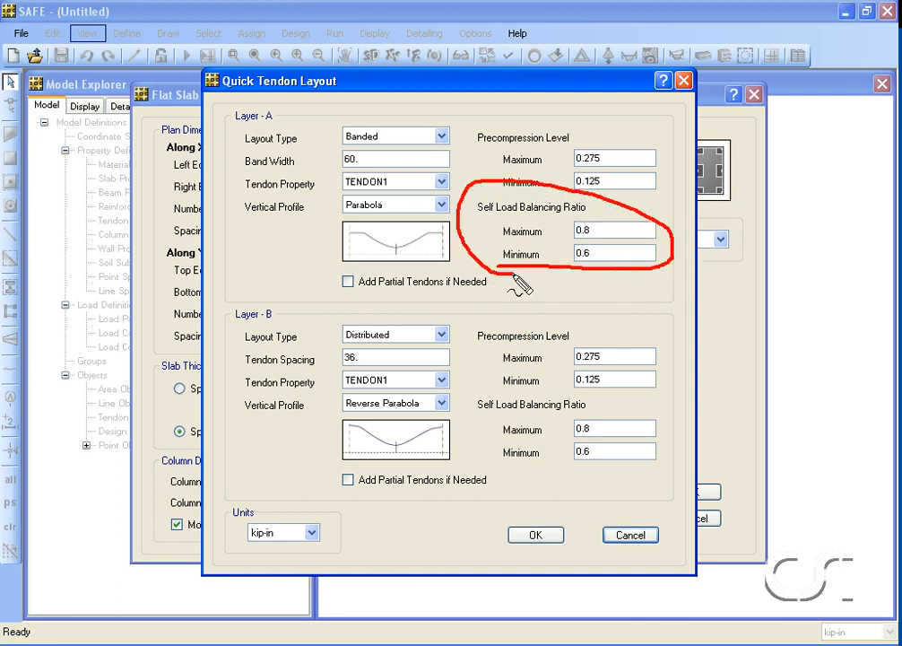
key("Escape")
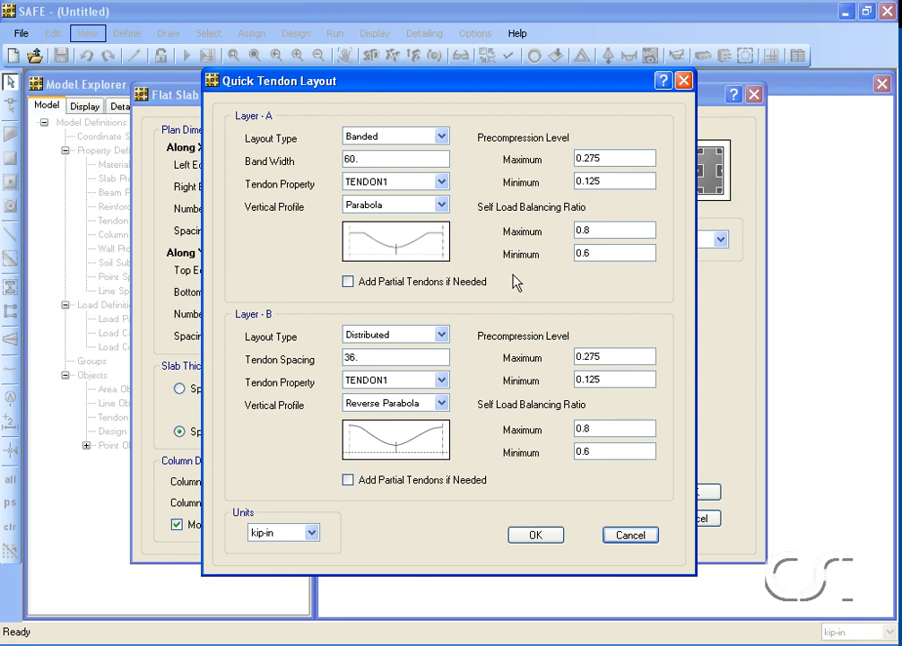
left_click(534, 536)
left_click(692, 493)
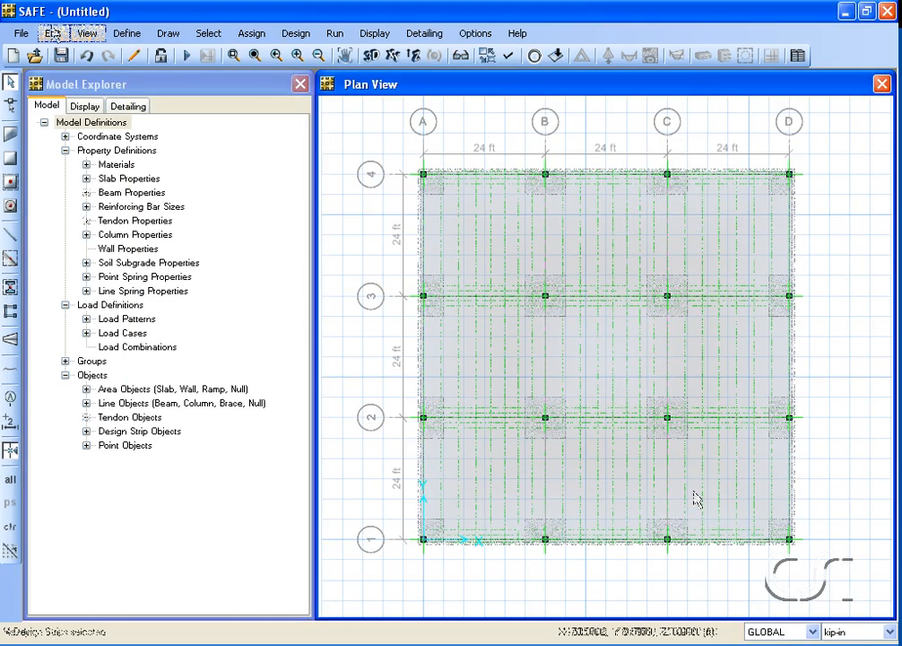
Step: Add banded tendons in the selected design strips with a 60 in band width, TENDON1 property and parabolic vertical profile
left_click(51, 34)
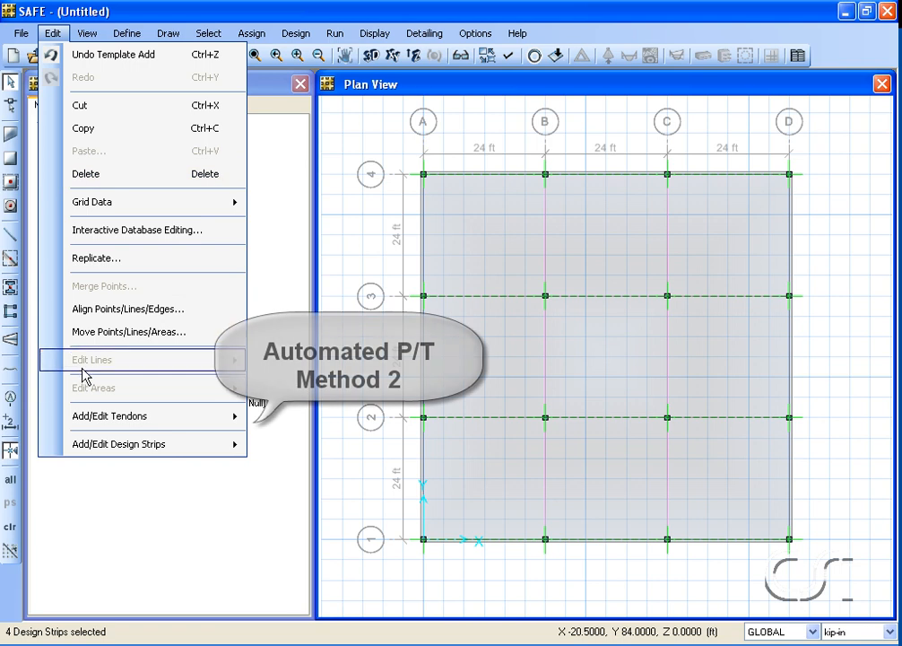
mouse_move(134, 418)
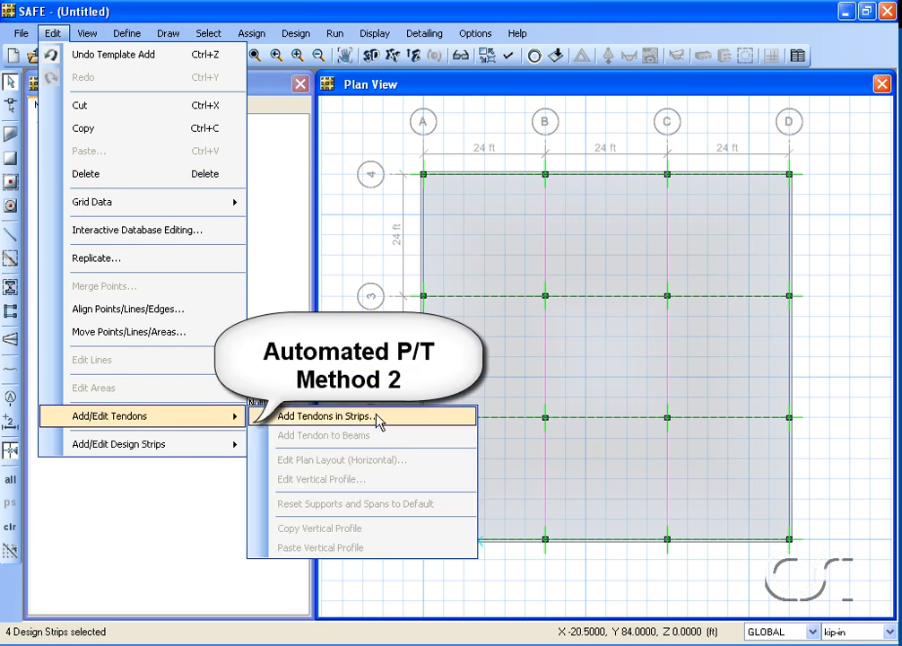
left_click(283, 416)
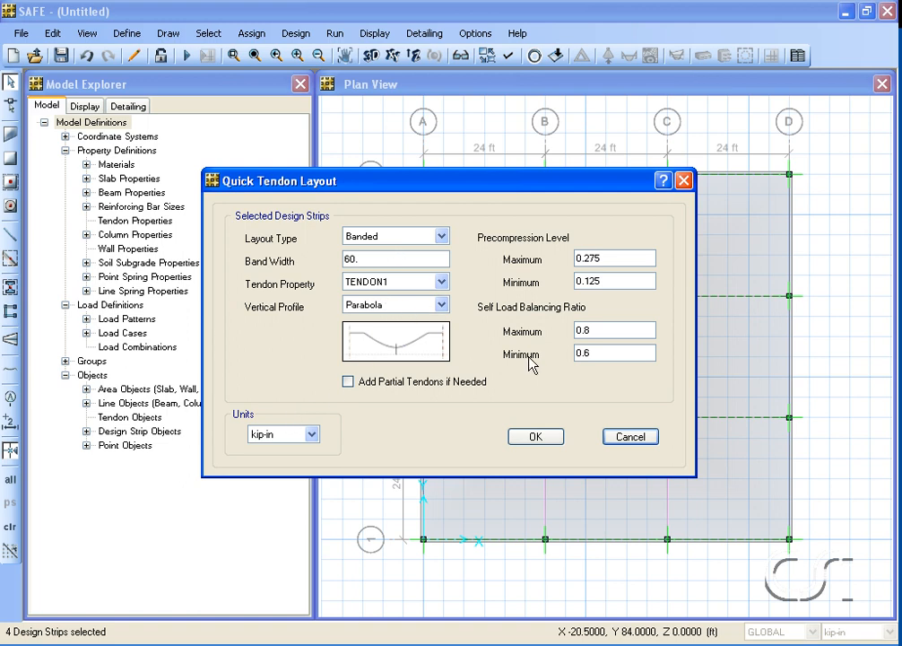
left_click(534, 439)
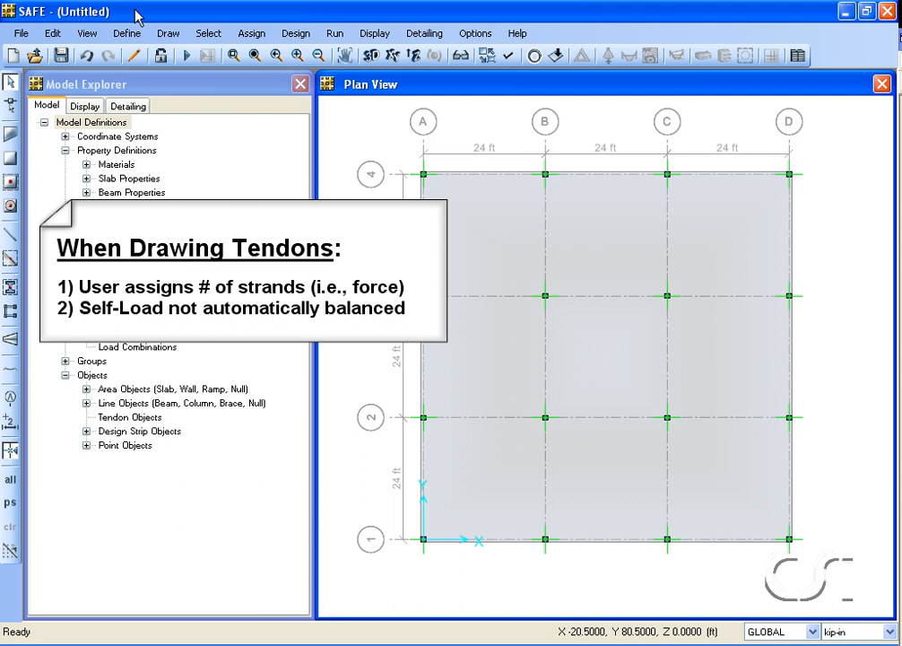
Step: Define a new tendon property TENDON1 with material A416Gr270 and a strand area of 0.153
left_click(130, 34)
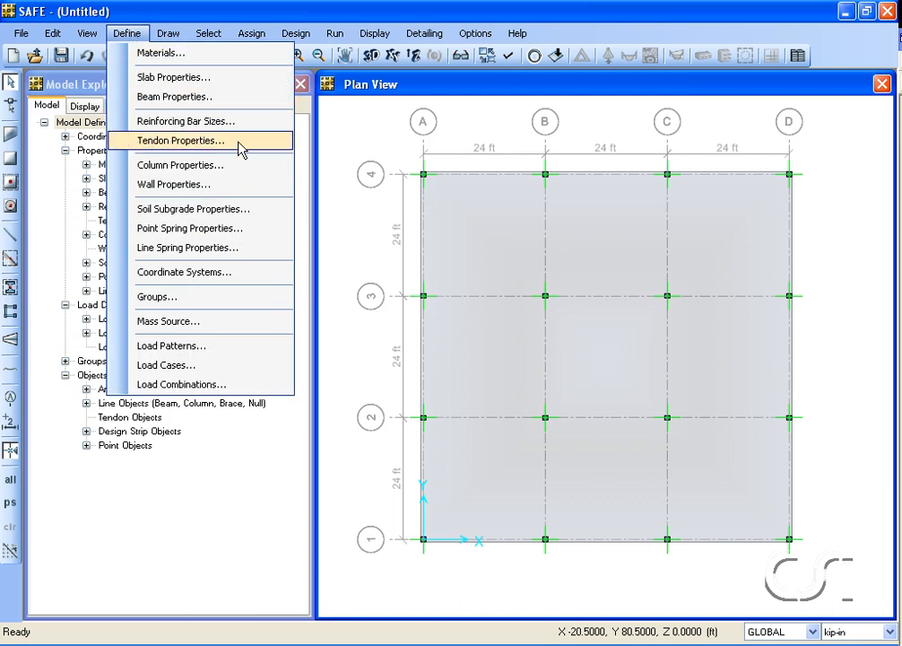
left_click(196, 141)
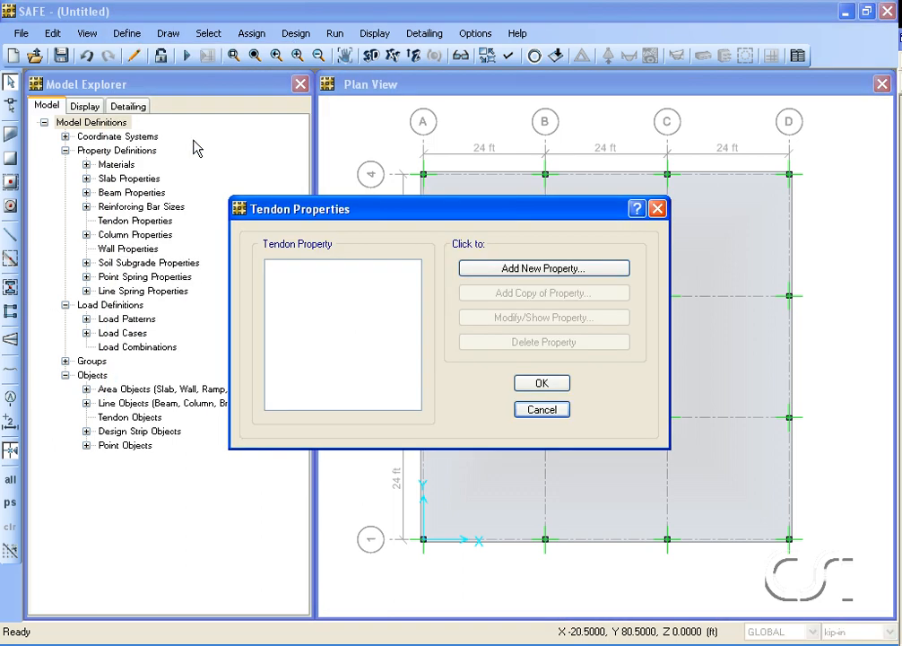
left_click(532, 269)
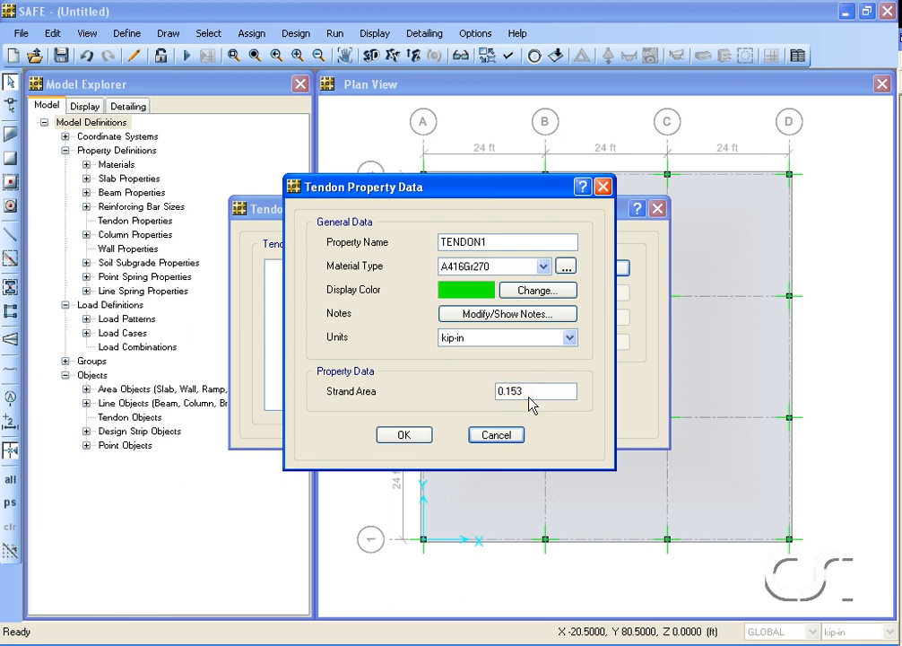
left_click(406, 437)
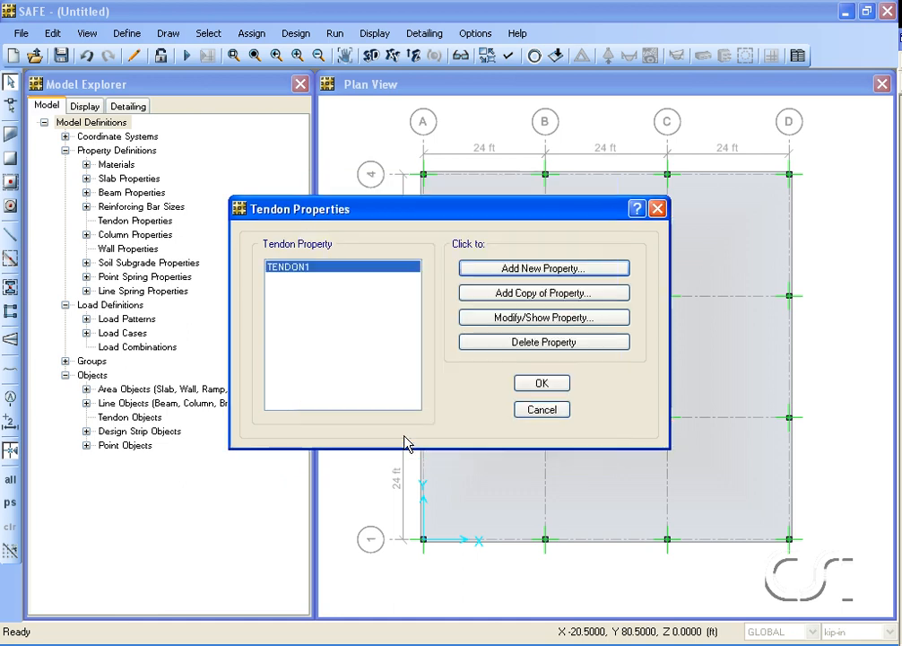
left_click(541, 384)
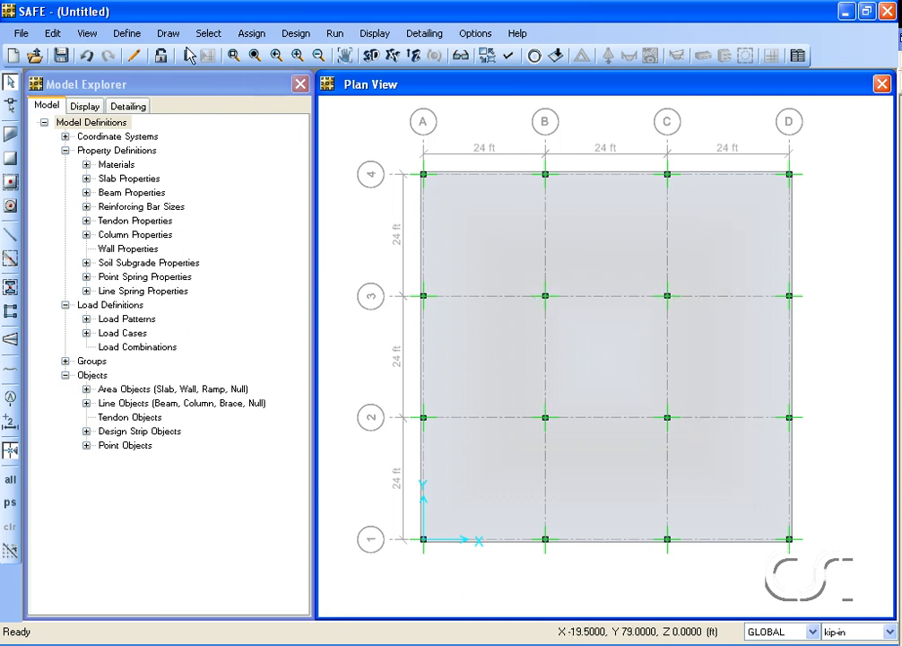
Step: Draw a straight TENDON1 tendon along grid line 3 from grid A to grid D
left_click(168, 33)
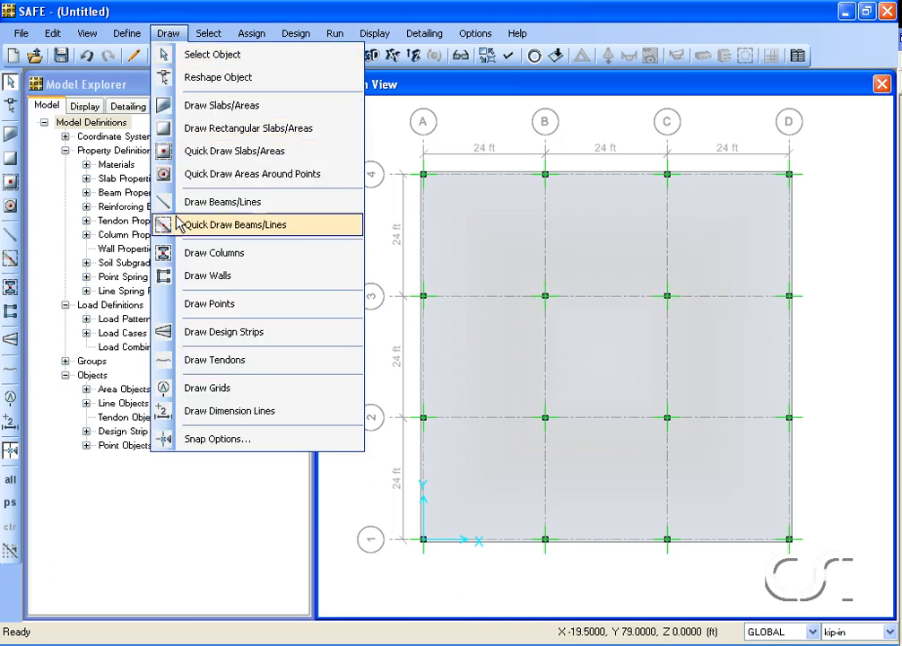
left_click(220, 361)
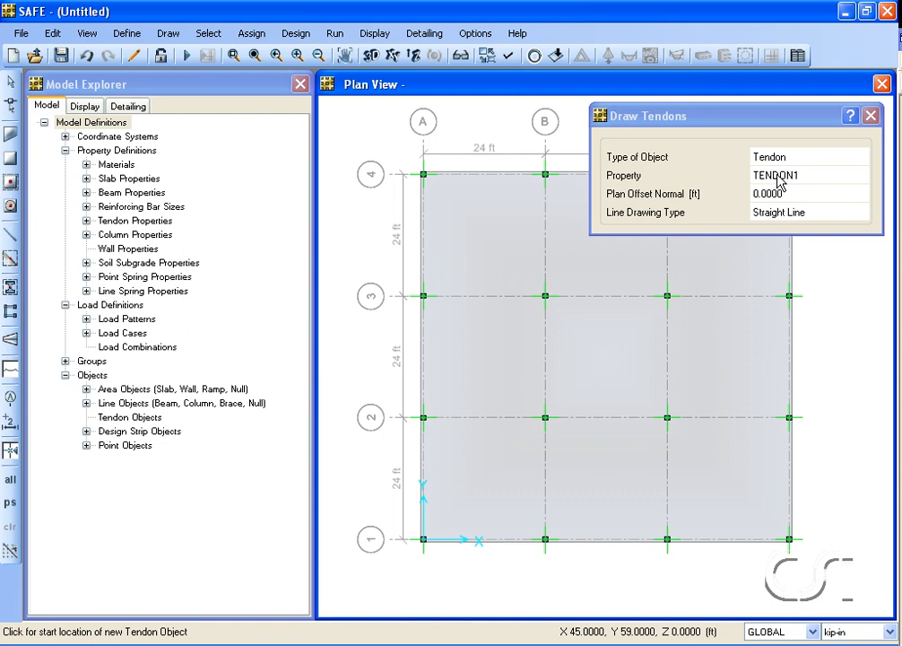
left_click(424, 297)
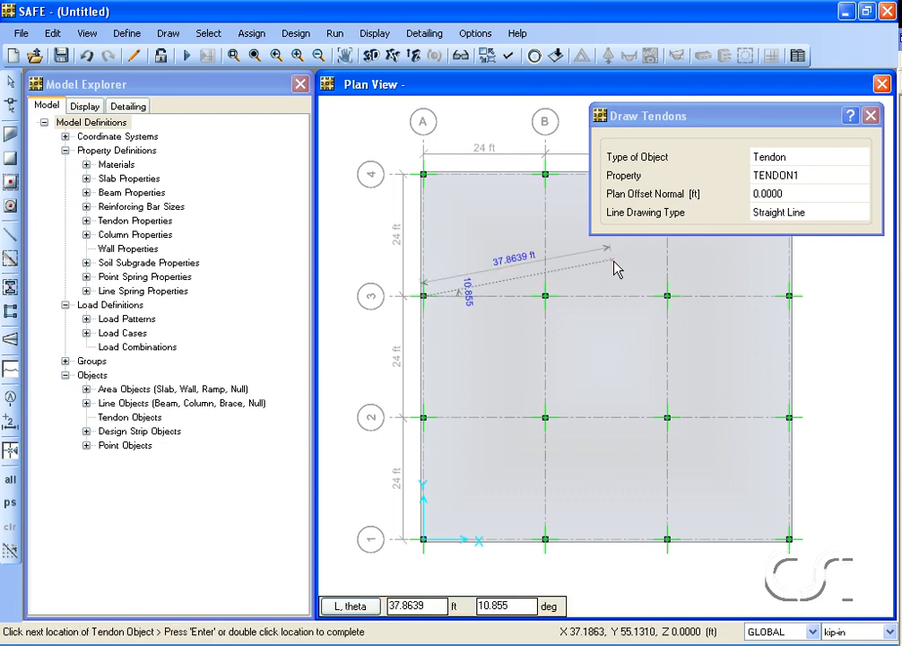
left_click(790, 296)
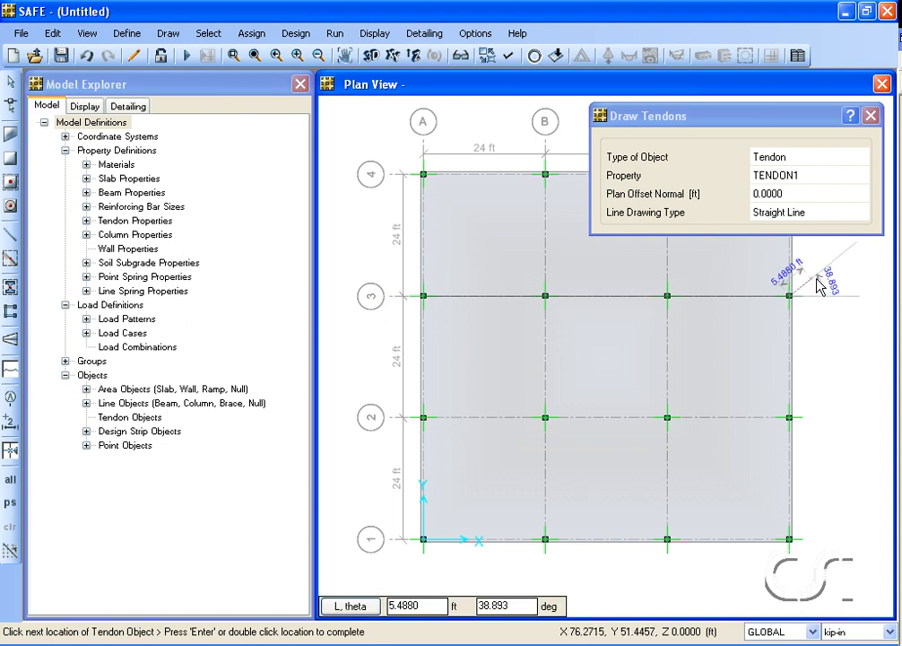
key("Return")
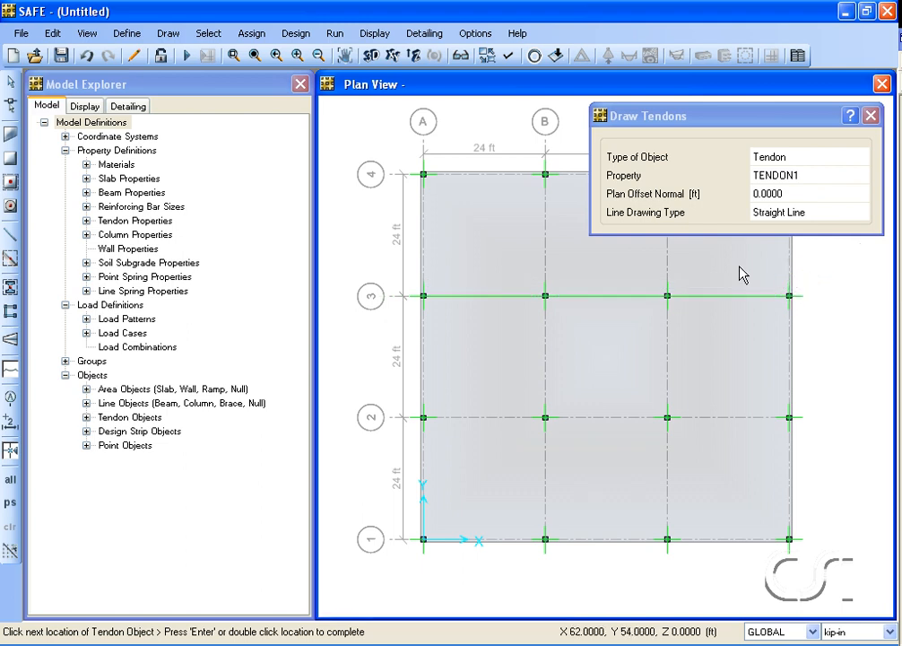
left_click(11, 83)
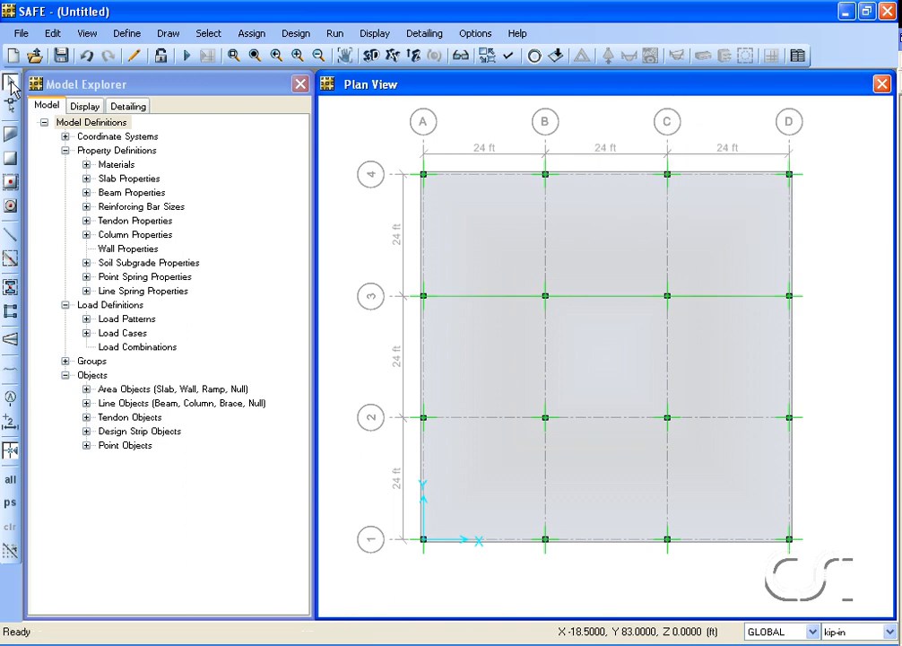
Step: Assign property TENDON1 with 2 unbonded strands to the tendon along grid line 3
left_click(459, 303, "shift")
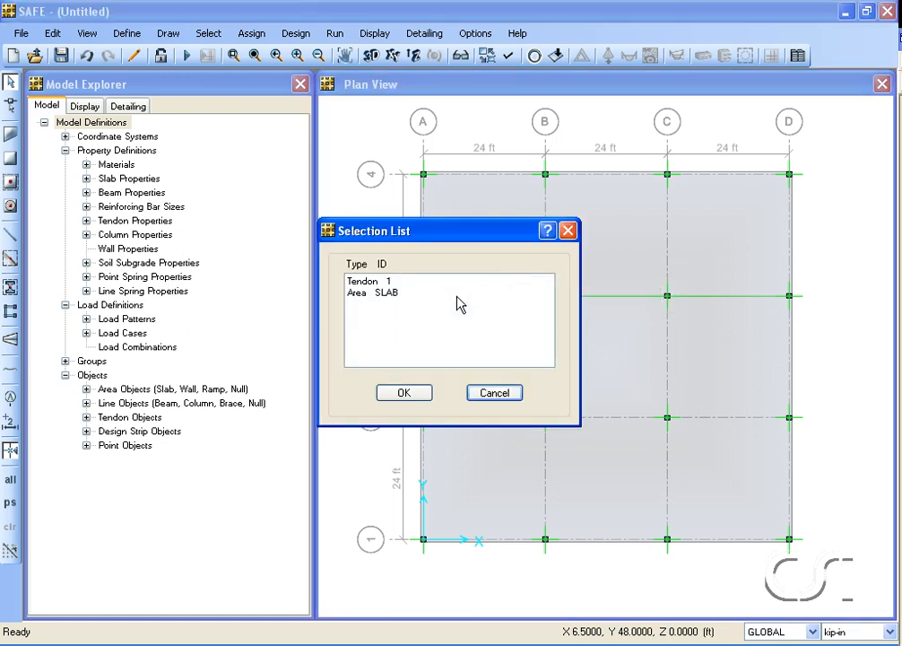
left_click(391, 282)
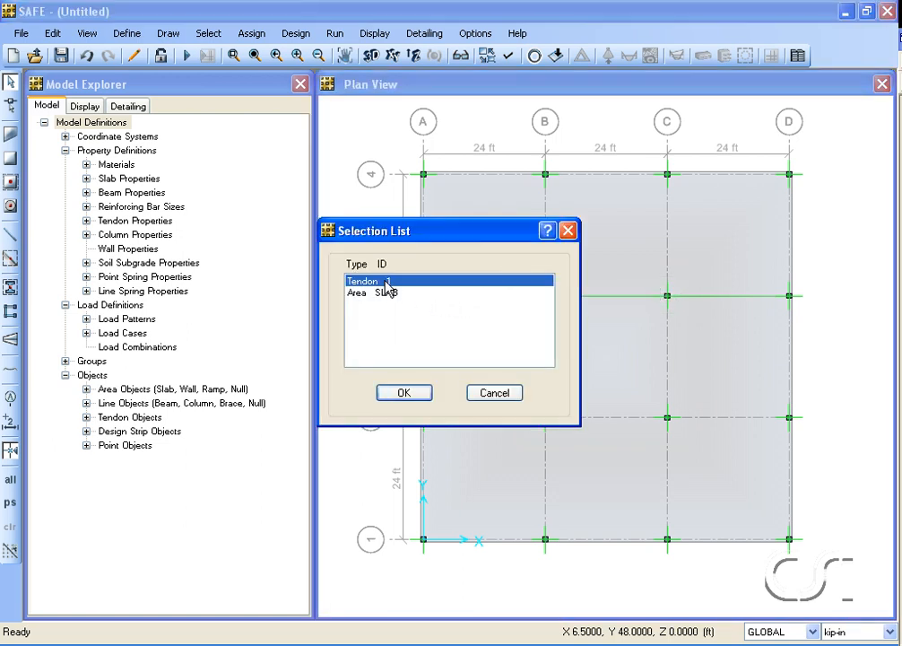
left_click(392, 393)
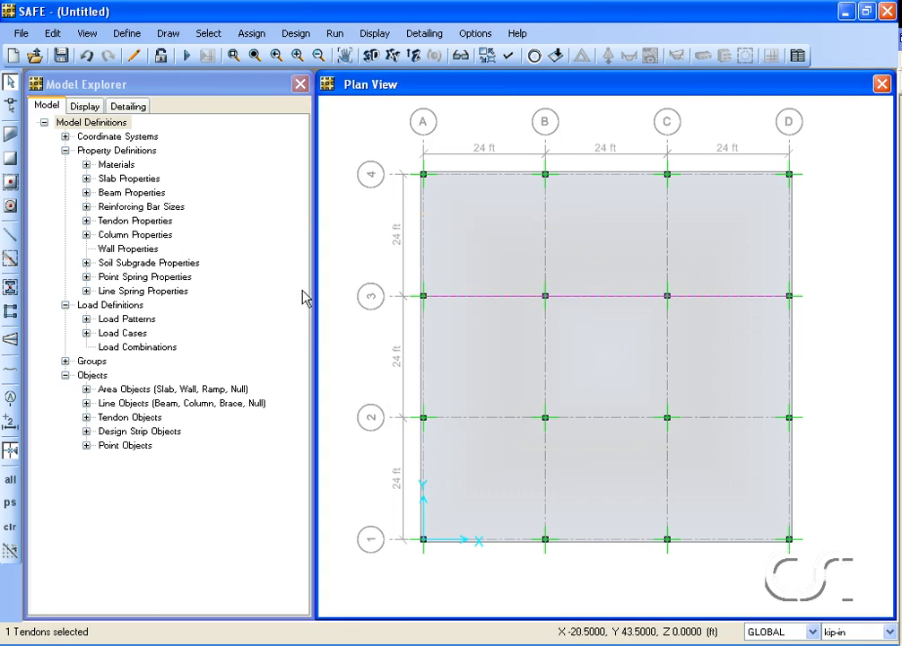
left_click(252, 34)
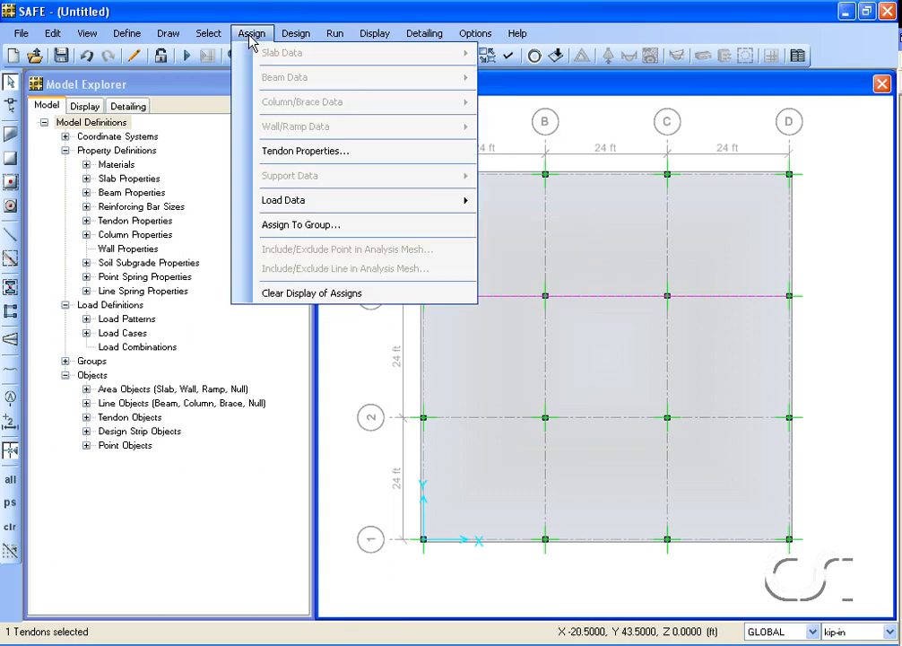
left_click(334, 153)
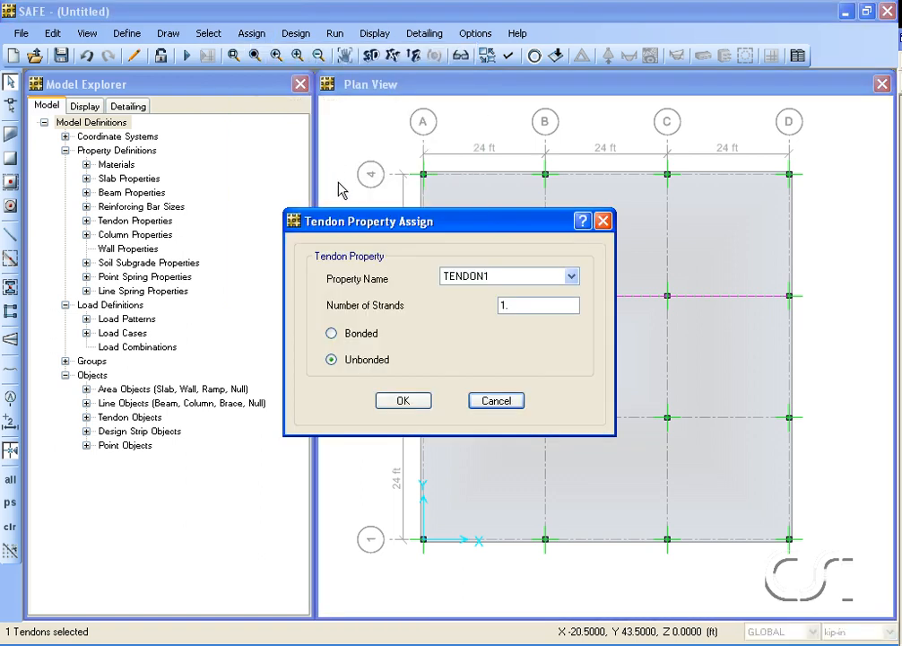
left_click(511, 306)
type("2")
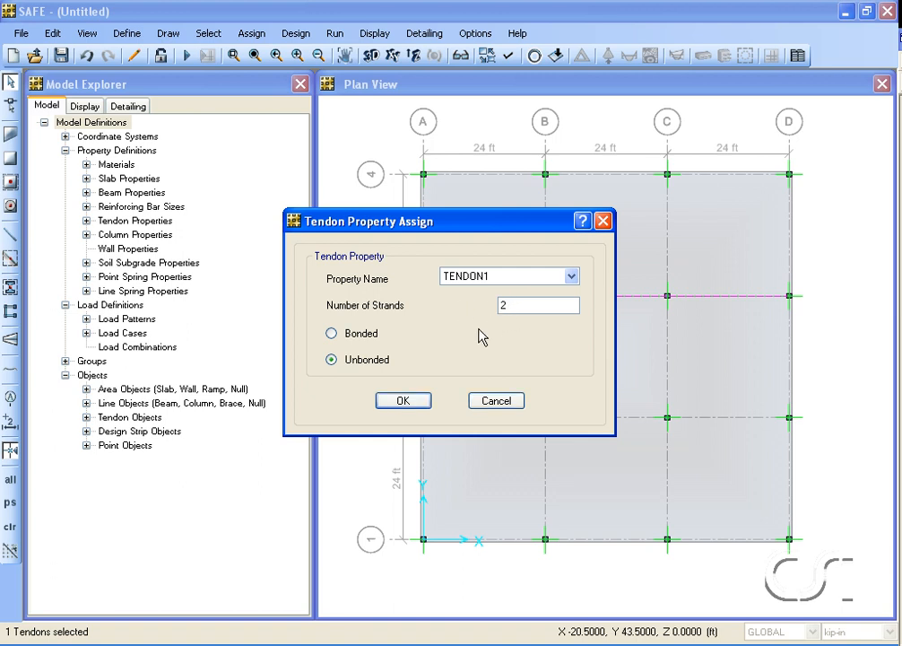
left_click_drag(347, 366, 388, 366)
key("Escape")
left_click(403, 401)
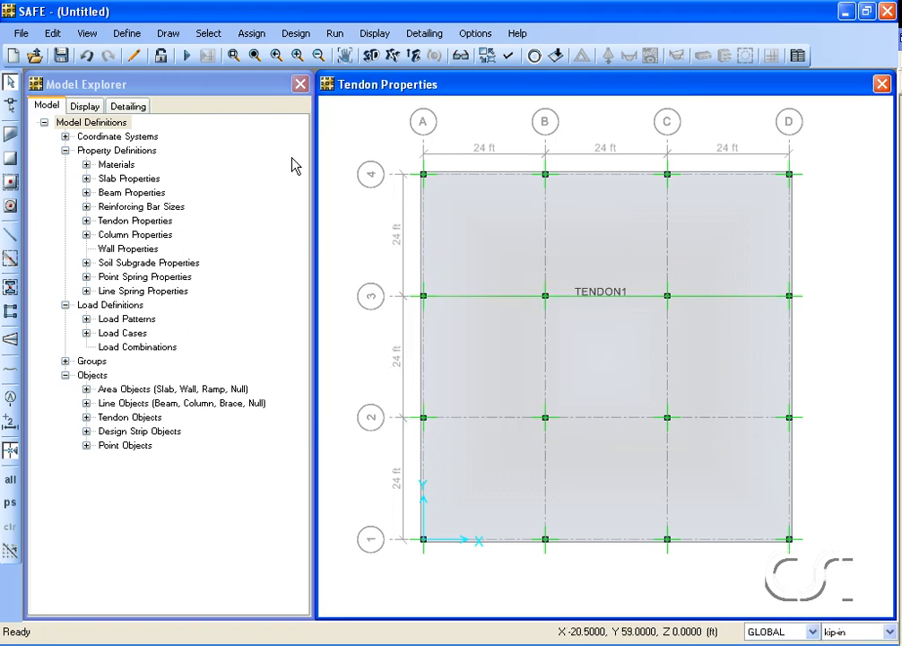
Step: Assign a tendon load to the tendon along grid line 3 with PT-TRANSFER and PT-FINAL patterns, 216 kip/in² jacking stress and J-End jacking
left_click(210, 33)
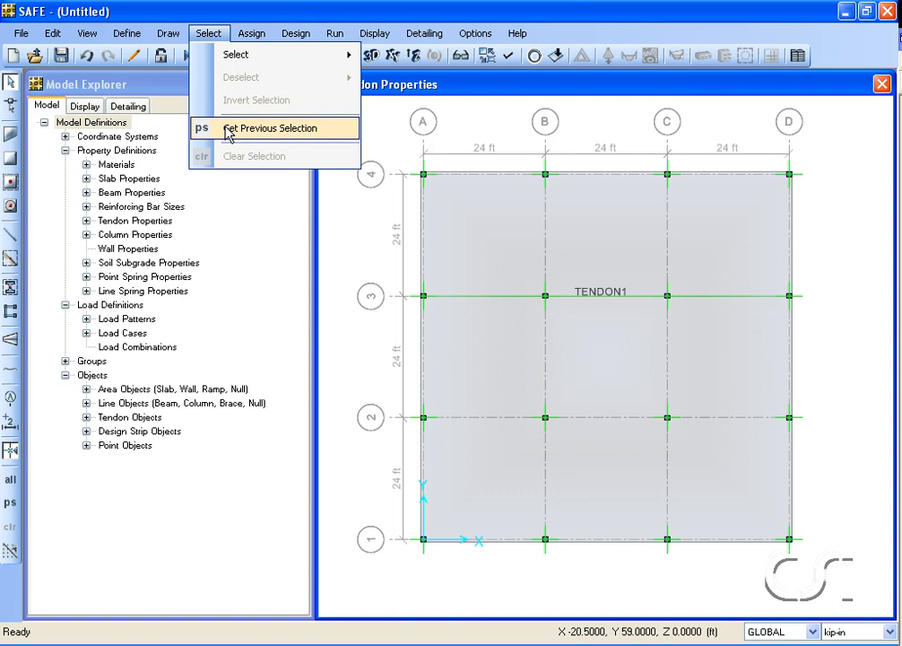
left_click(295, 133)
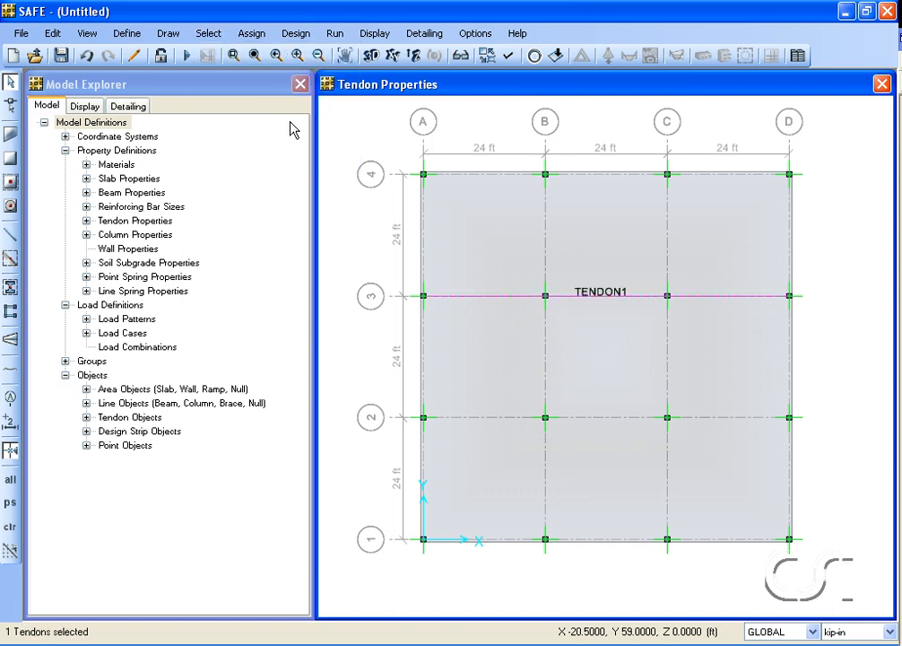
left_click(263, 39)
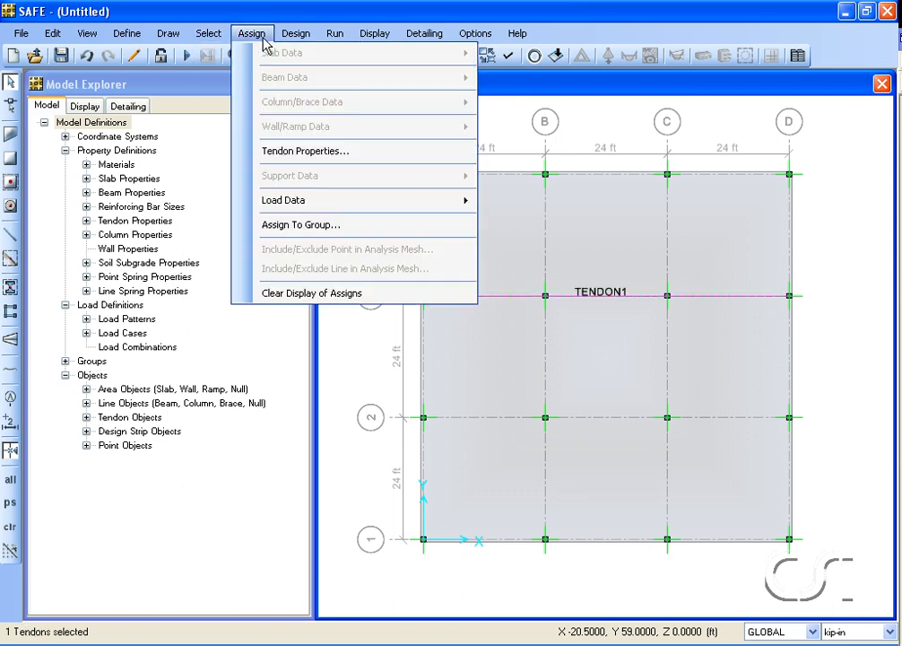
mouse_move(269, 200)
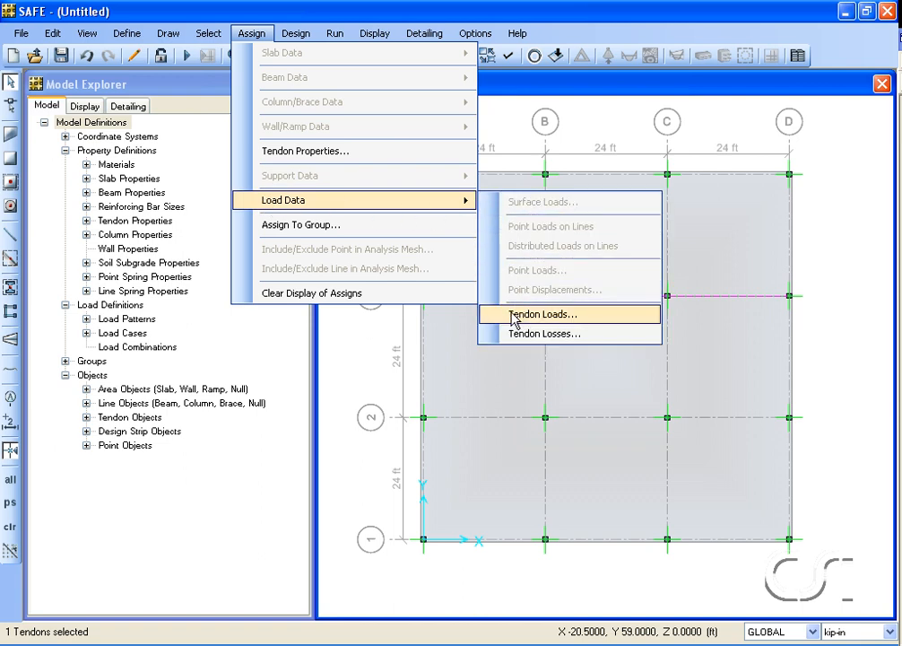
left_click(553, 316)
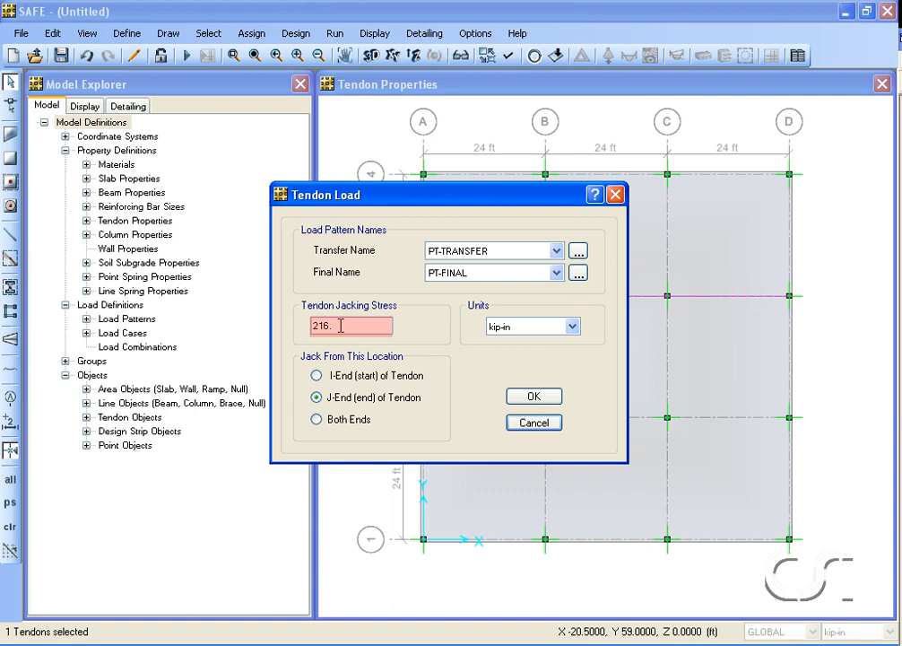
left_click(318, 376)
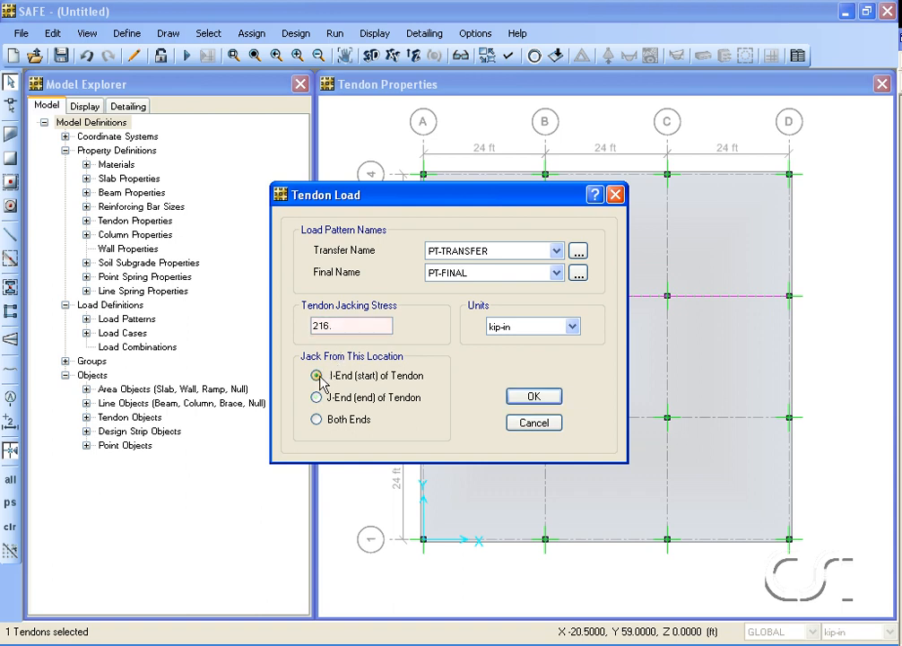
left_click(317, 398)
left_click(318, 419)
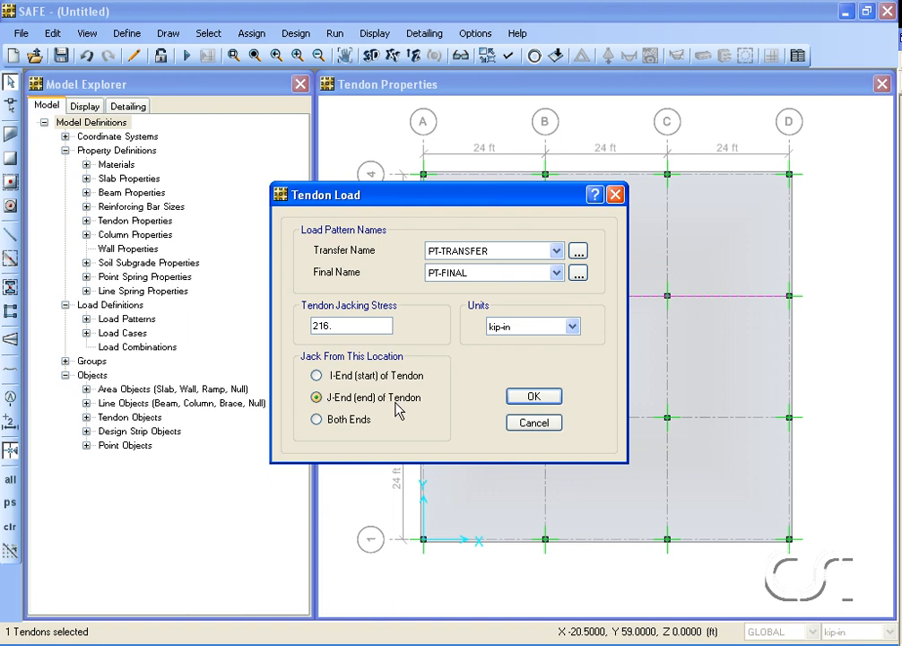
left_click(533, 397)
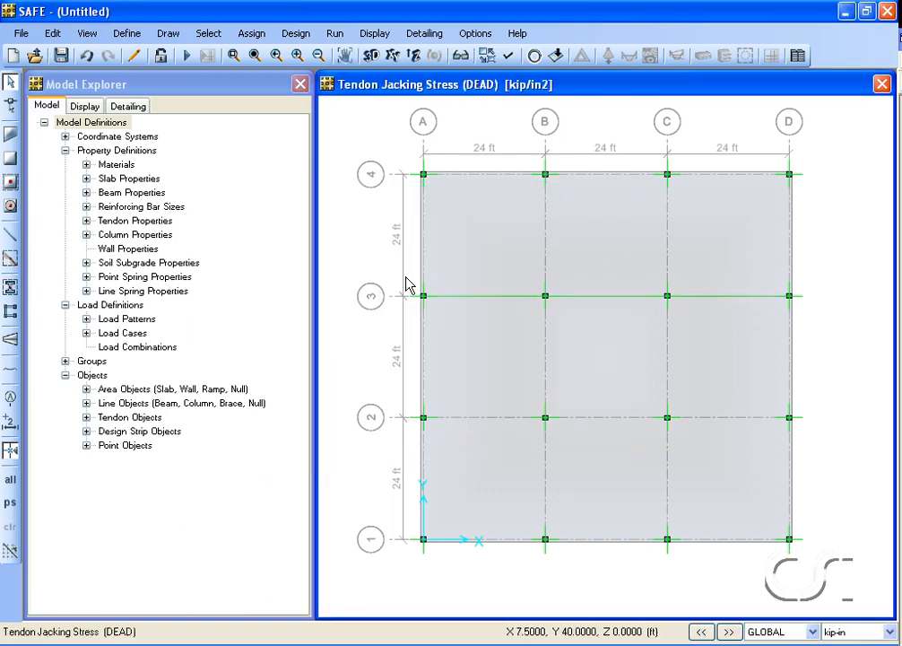
Step: Assign fixed stress losses to the previously selected tendon, with 27 stressing and 13.5 long-term losses in kip-in units
left_click(208, 37)
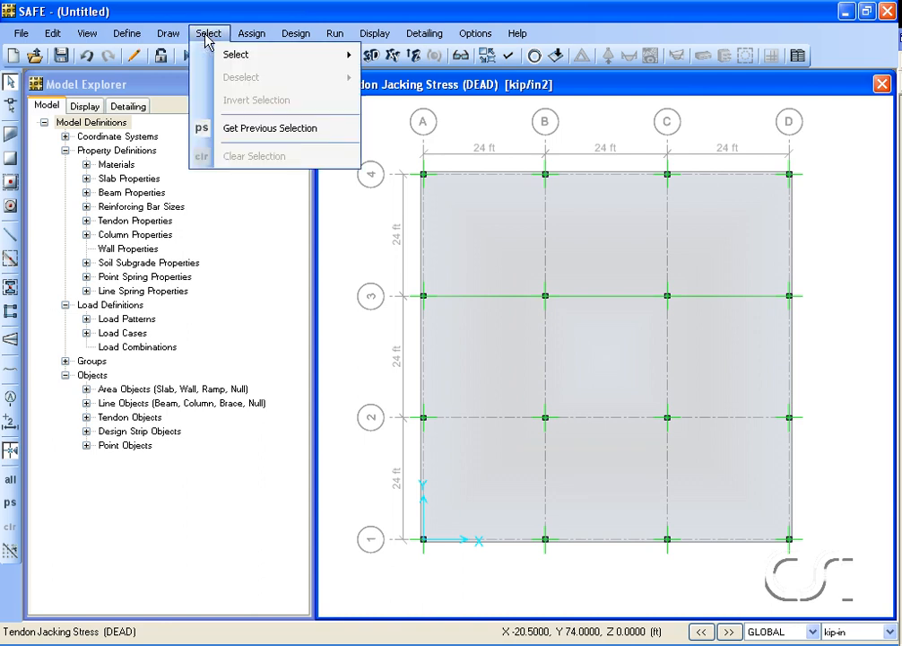
left_click(263, 131)
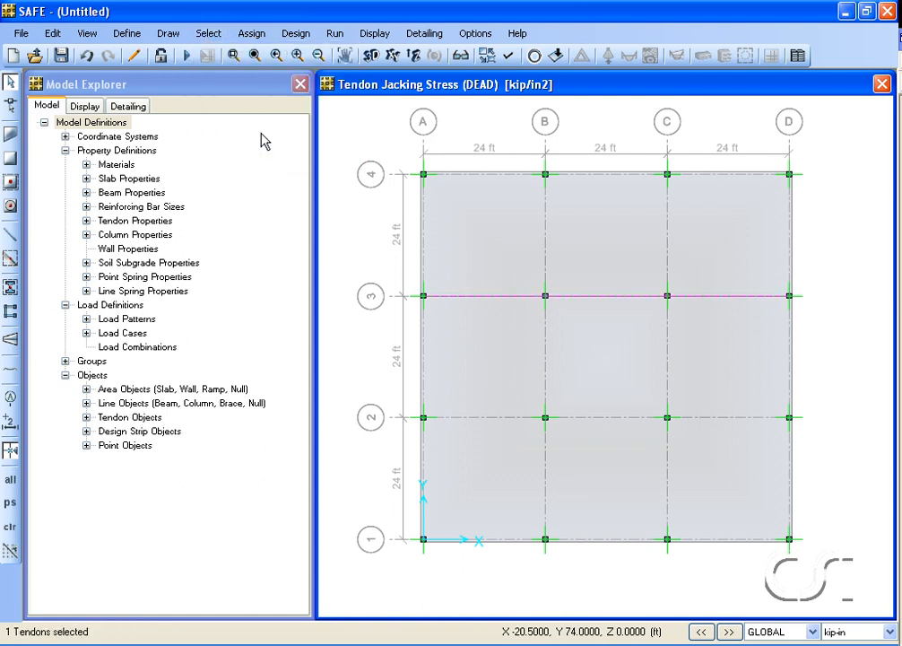
left_click(253, 36)
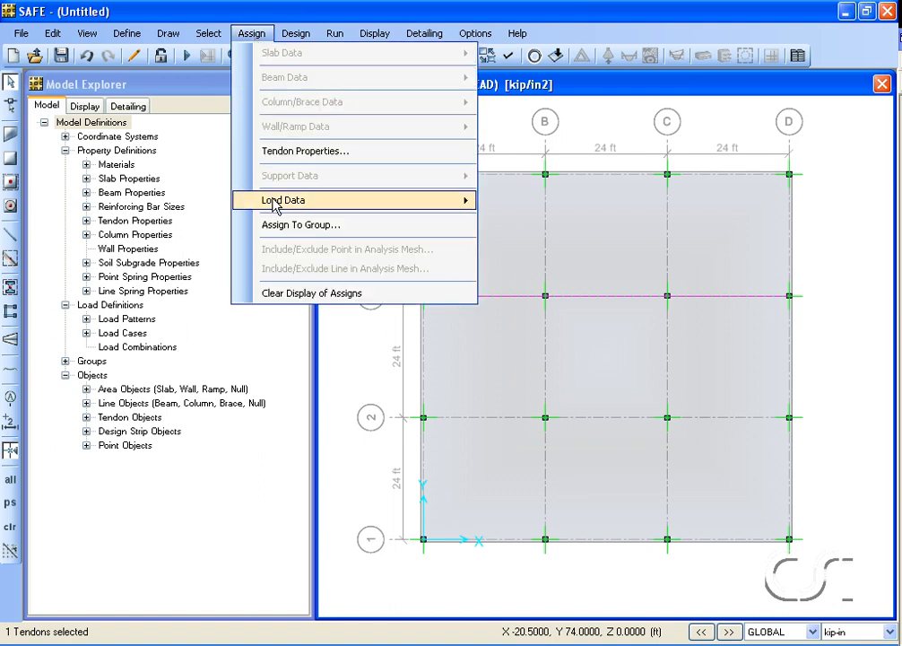
mouse_move(271, 199)
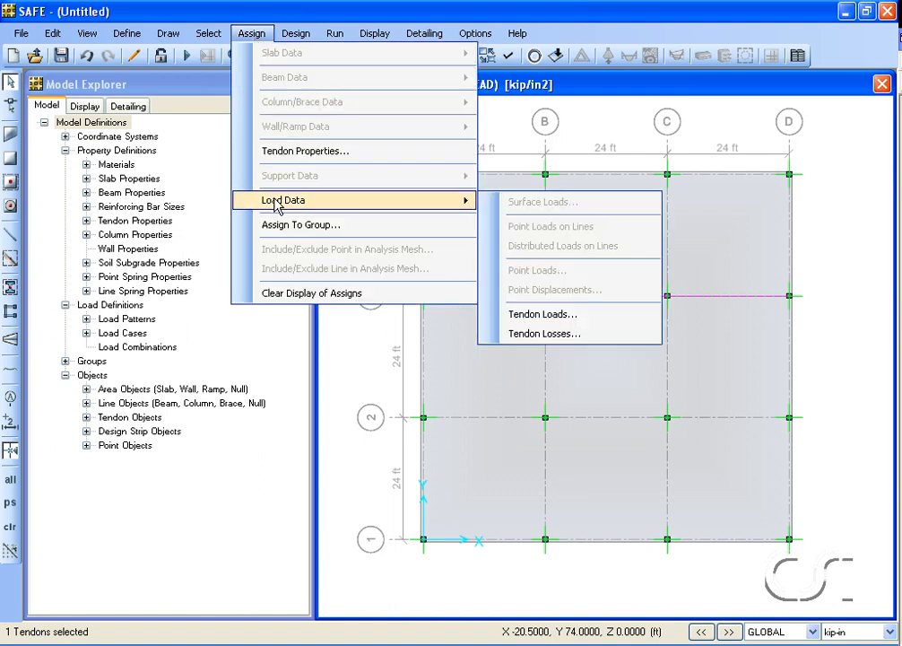
left_click(550, 333)
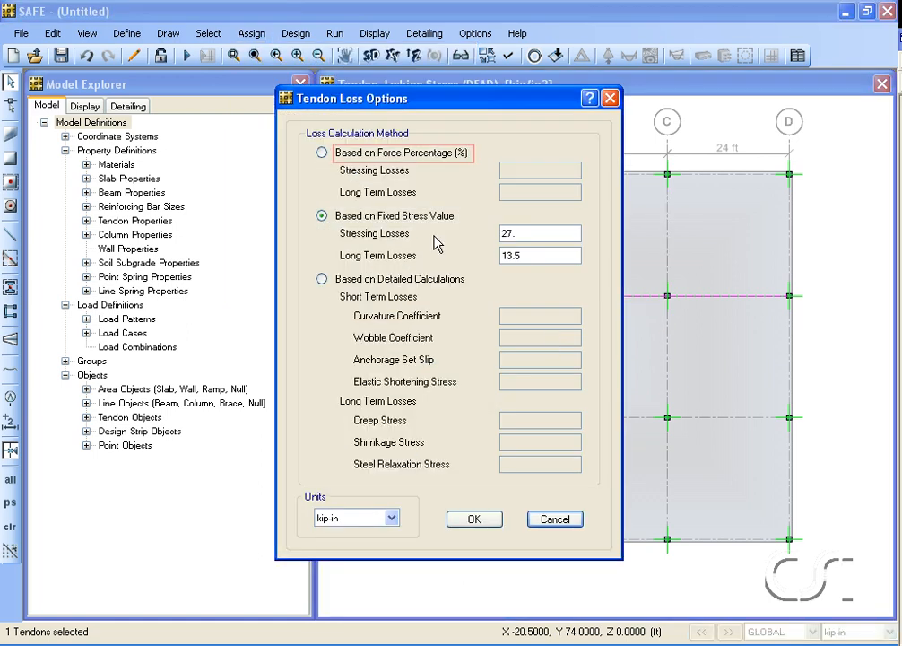
left_click(322, 152)
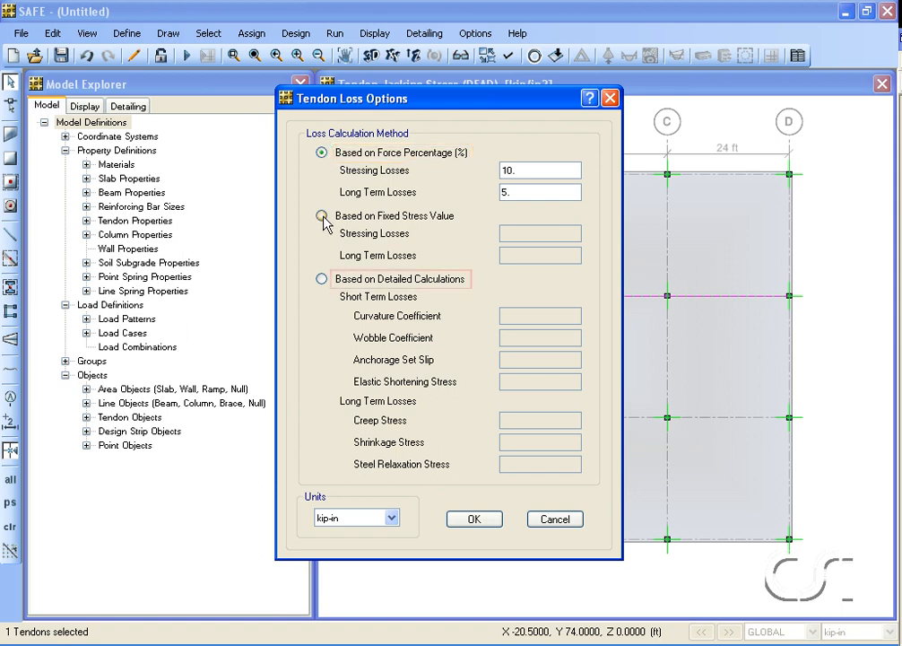
left_click(323, 279)
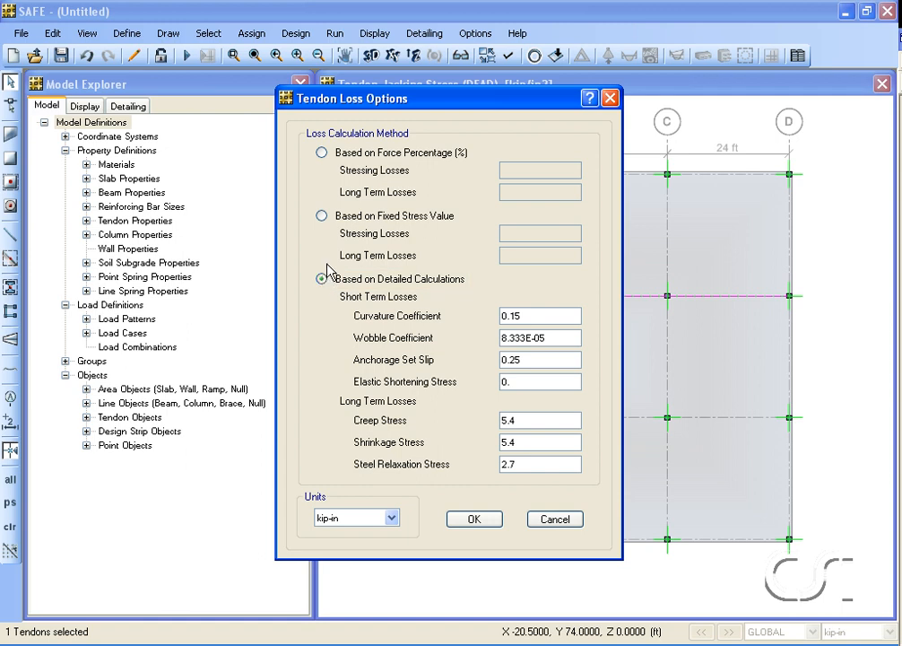
left_click(323, 216)
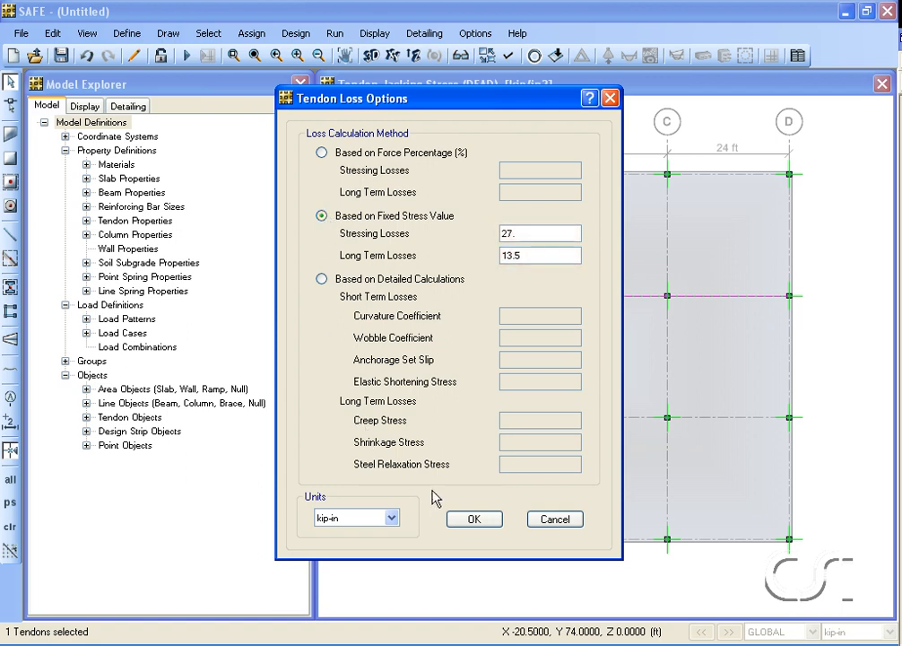
left_click(475, 521)
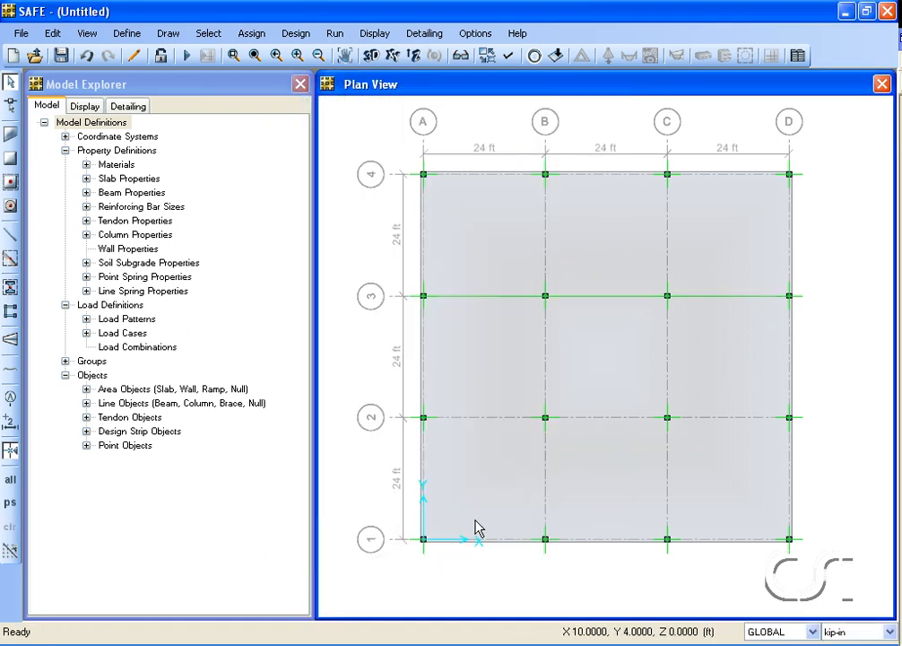
Step: Examine the object information of the tendon along grid line 3, including its property assignments, load data and loss data
right_click(480, 297, "shift")
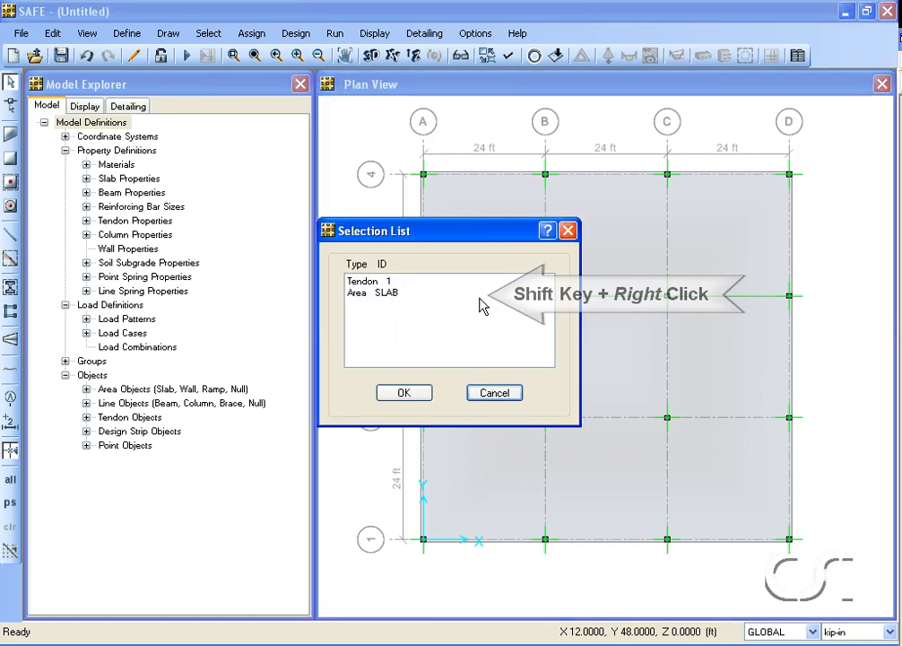
left_click(392, 282)
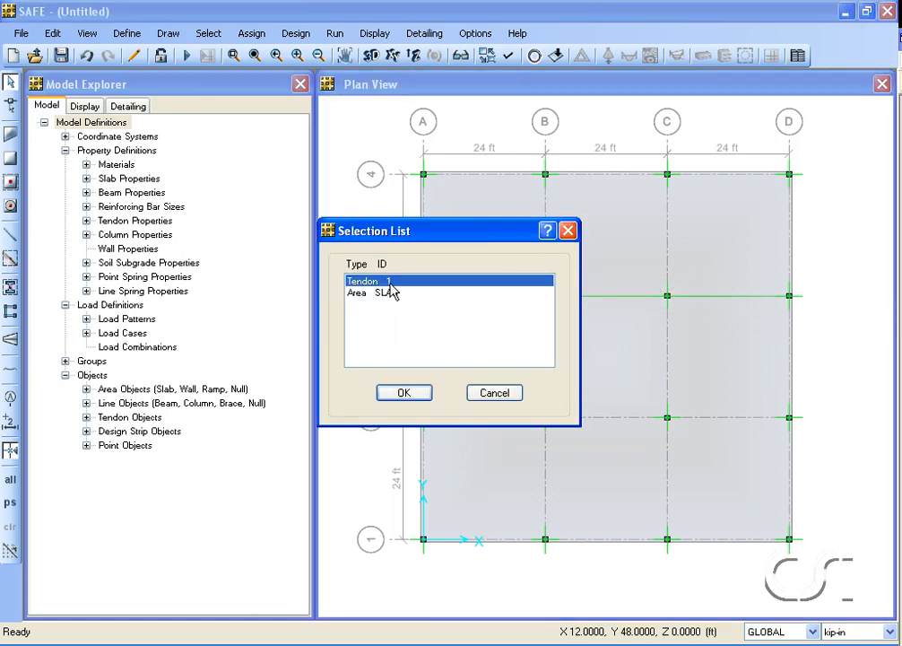
left_click(397, 396)
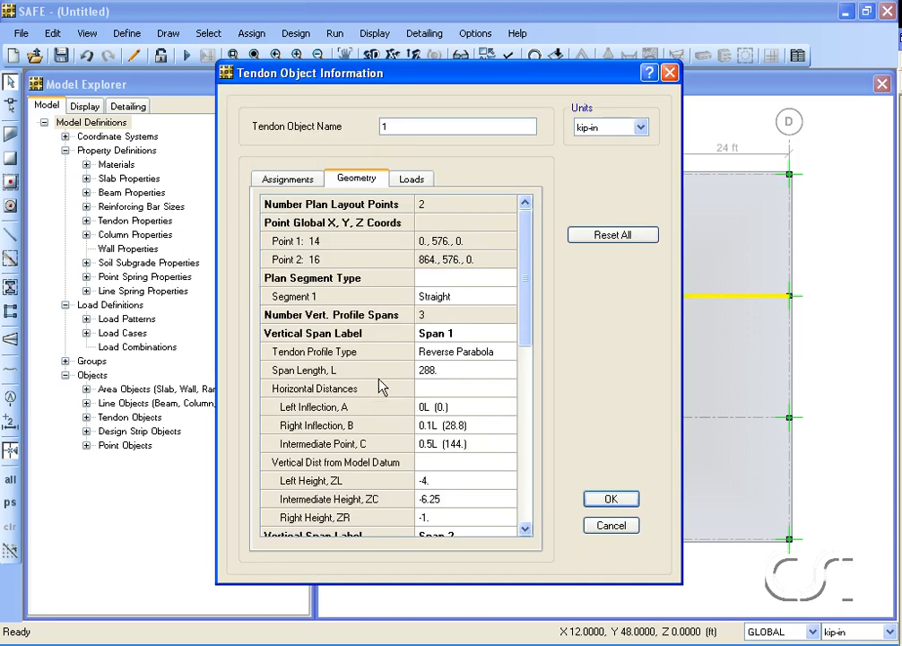
left_click(292, 180)
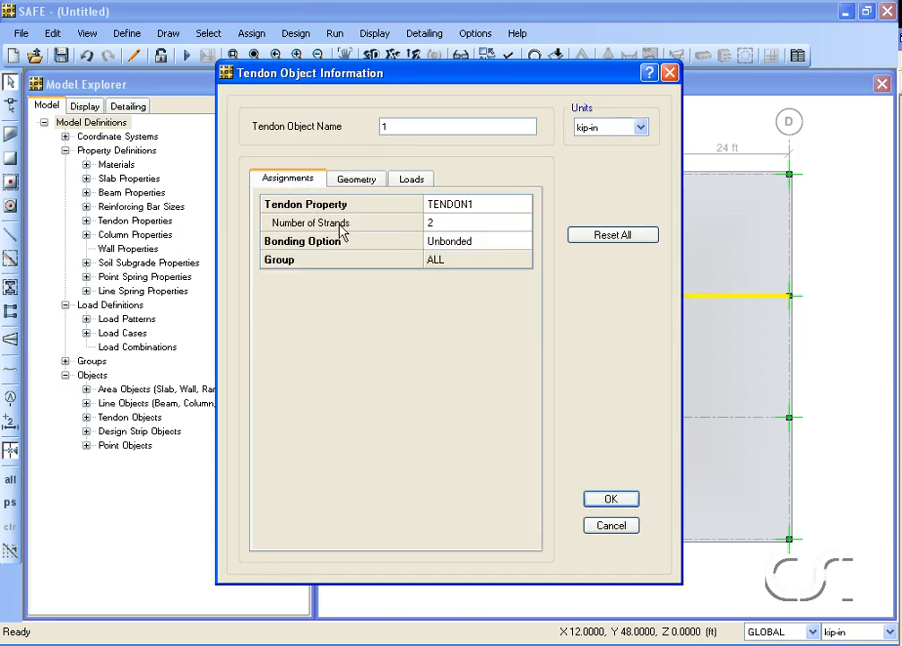
key("ctrl+shift+d")
mouse_move(407, 227)
left_mouse_down()
mouse_move(447, 229)
mouse_move(417, 231)
mouse_move(418, 225)
left_mouse_up()
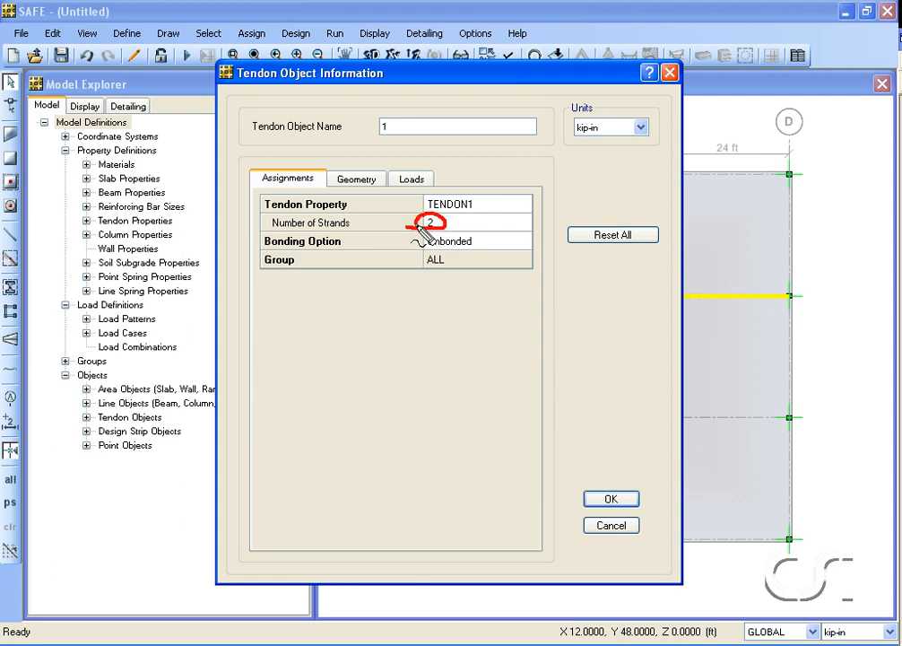
key("Escape")
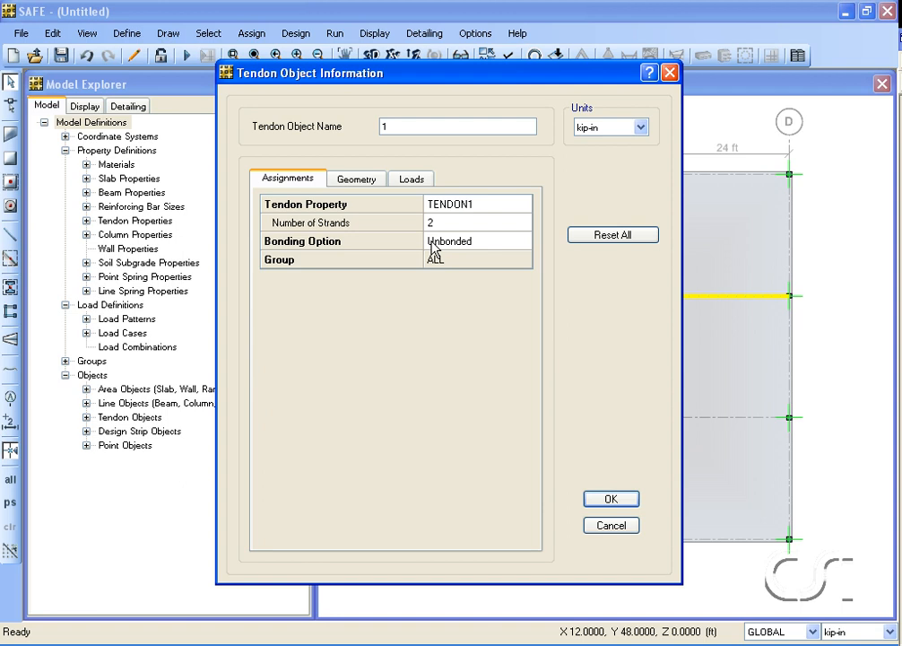
left_click(414, 178)
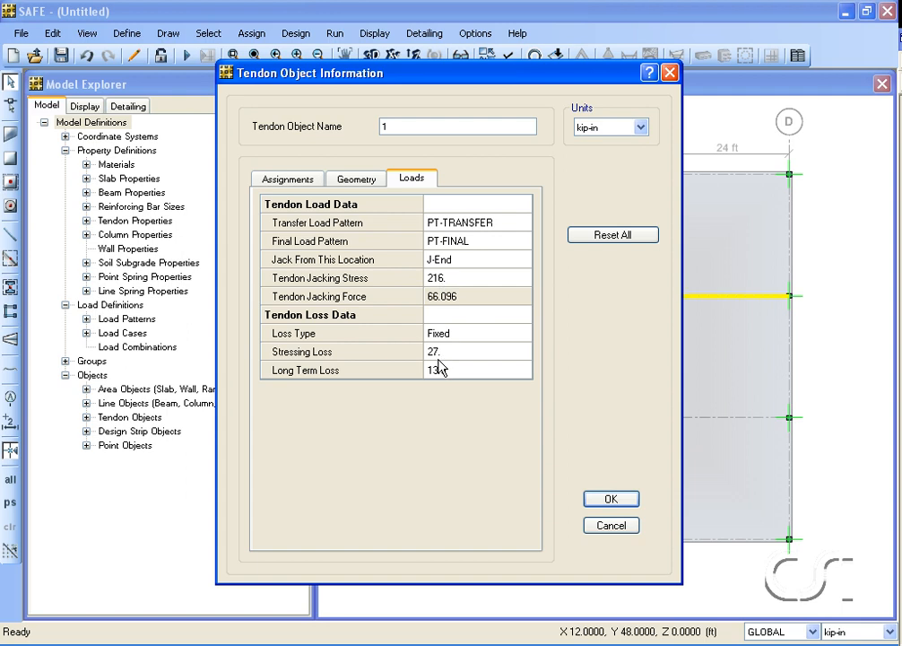
Step: Open the vertical profile from the tendon's geometry data and examine the profile parameters of Span 2 and Span 1
left_click(359, 181)
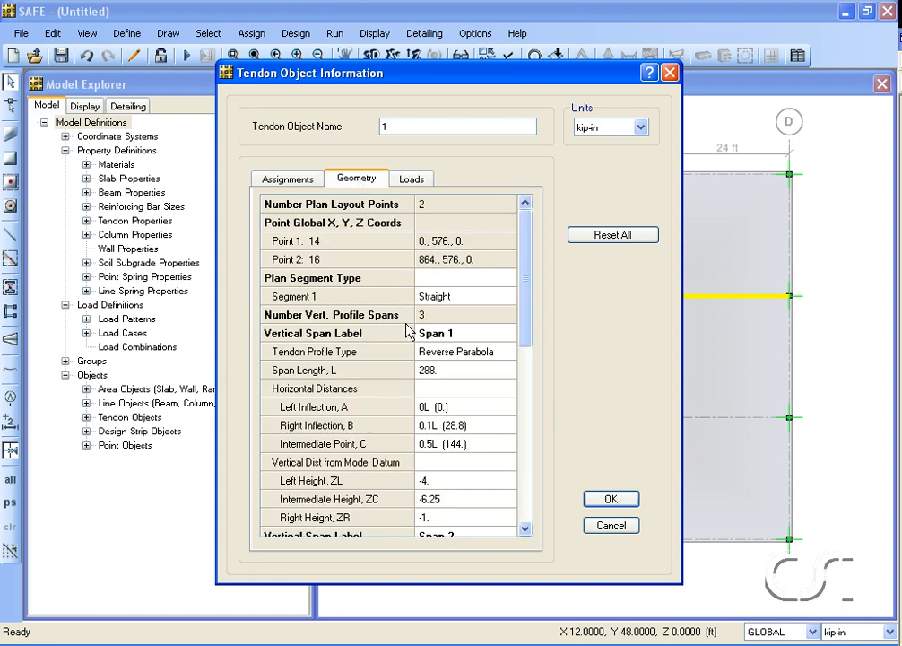
double_click(425, 355)
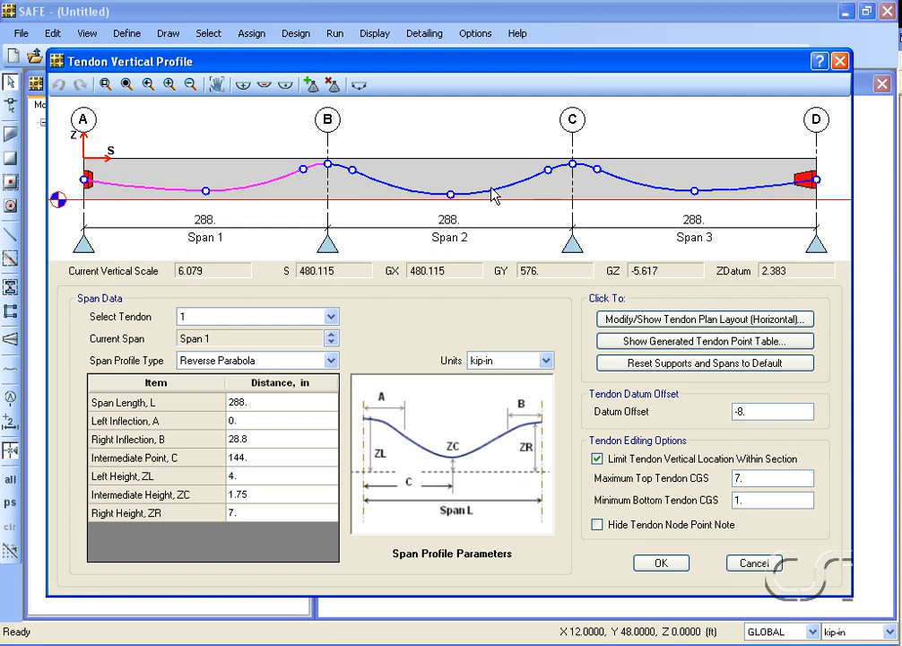
left_click(442, 185)
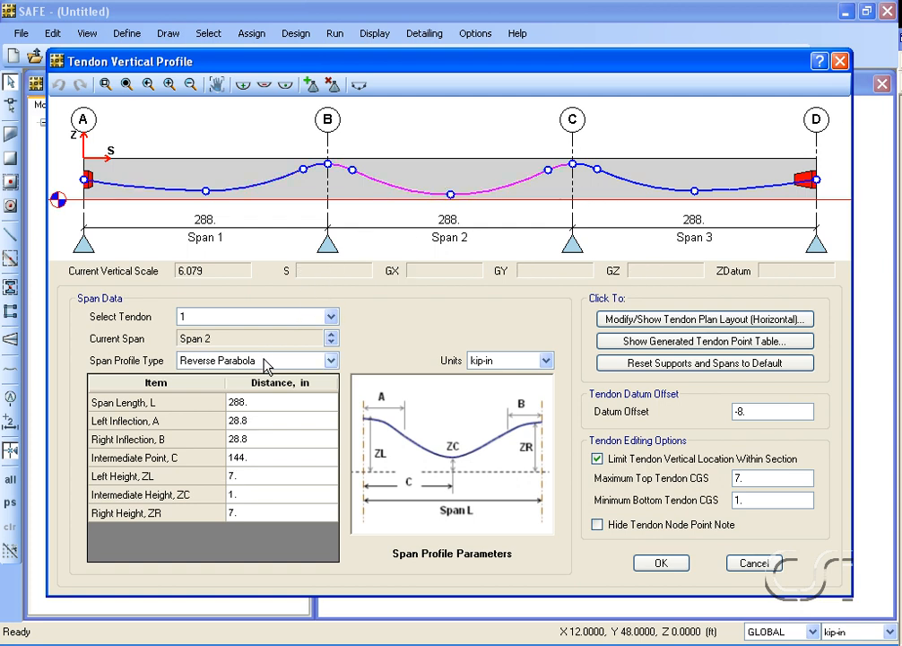
left_click(243, 182)
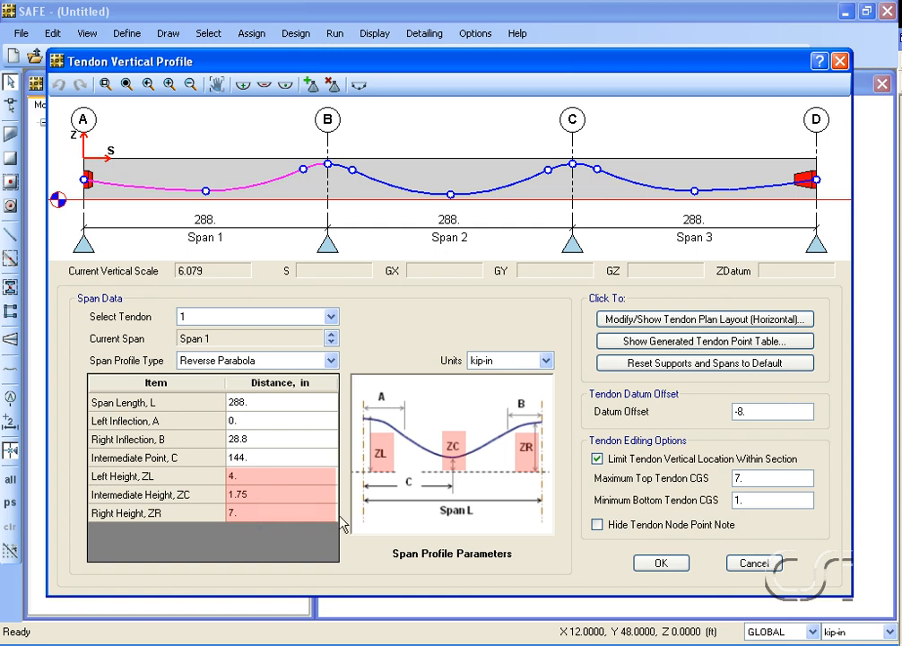
left_click(597, 459)
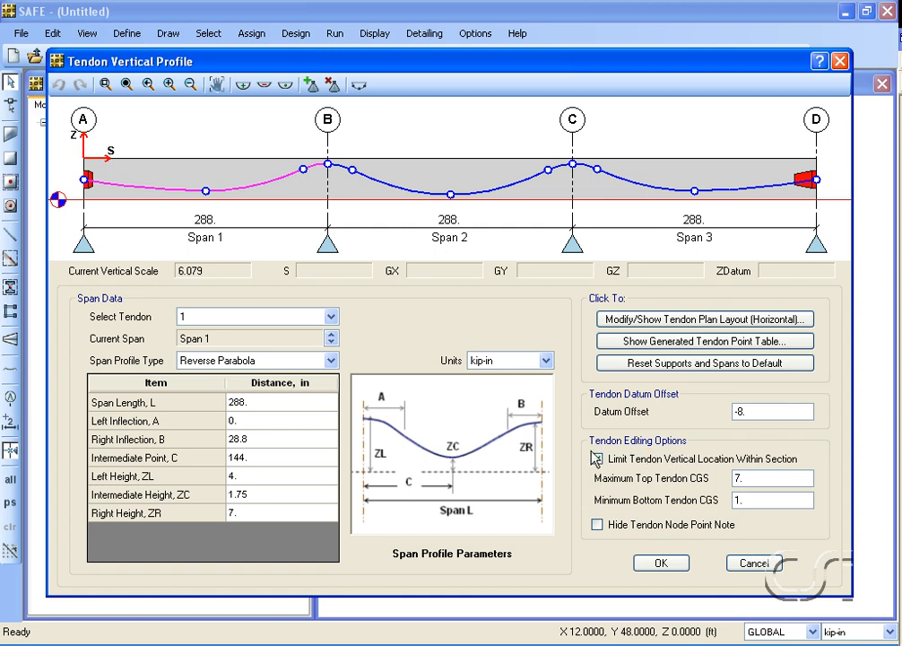
Step: Set Span 1's intermediate height to 3 in, and graphically lower its low point to a height of about 1.47 in
left_click(259, 494)
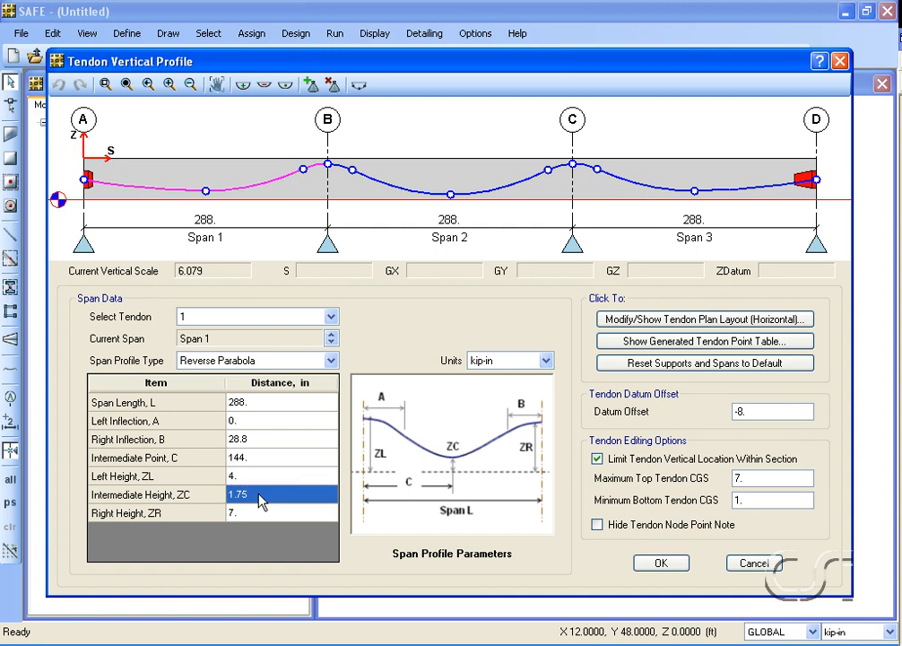
type("3")
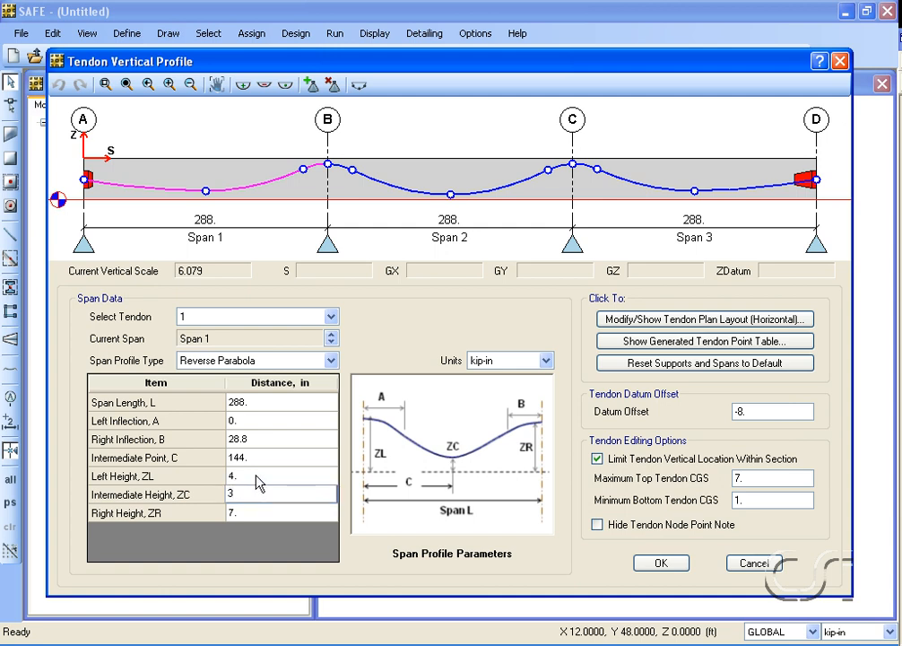
left_click(256, 476)
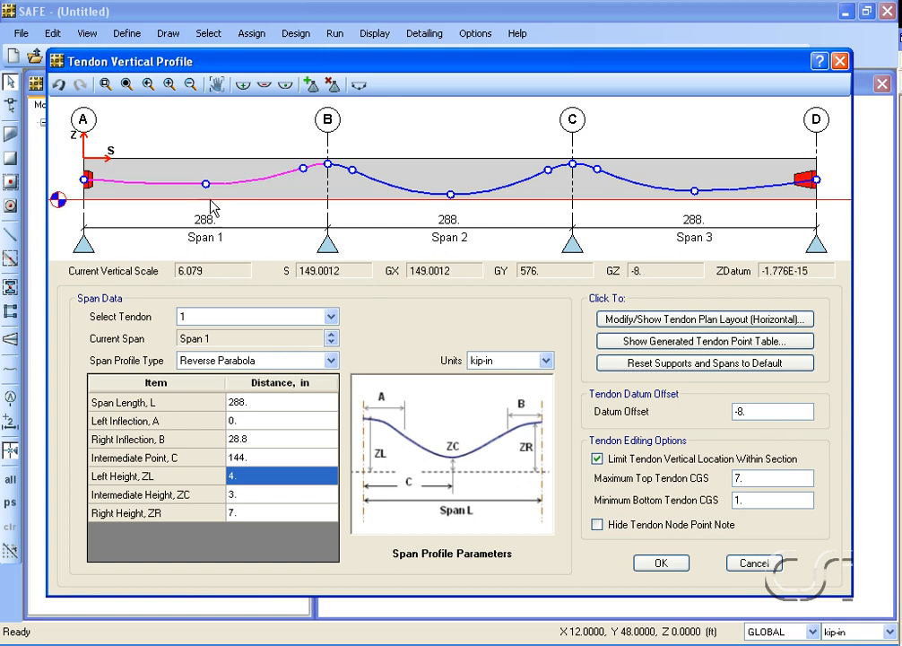
mouse_move(206, 185)
mouse_move(206, 184)
left_mouse_down()
mouse_move(208, 164)
mouse_move(206, 193)
left_mouse_up()
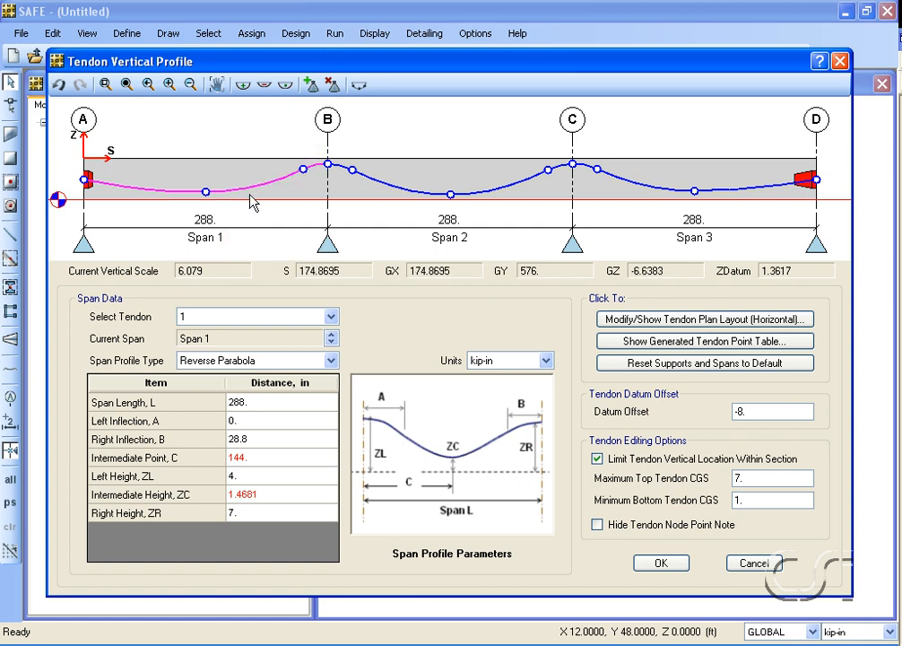
Step: Remove the left support of Span 2 from the tendon profile, basing the new left span's geometry on Span 2
left_click(389, 175)
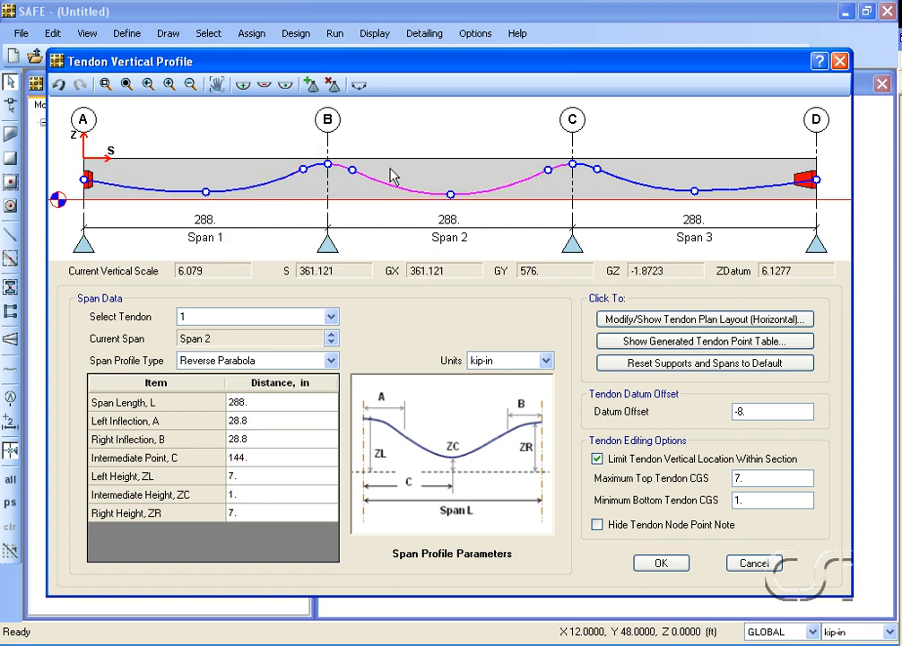
left_click(331, 84)
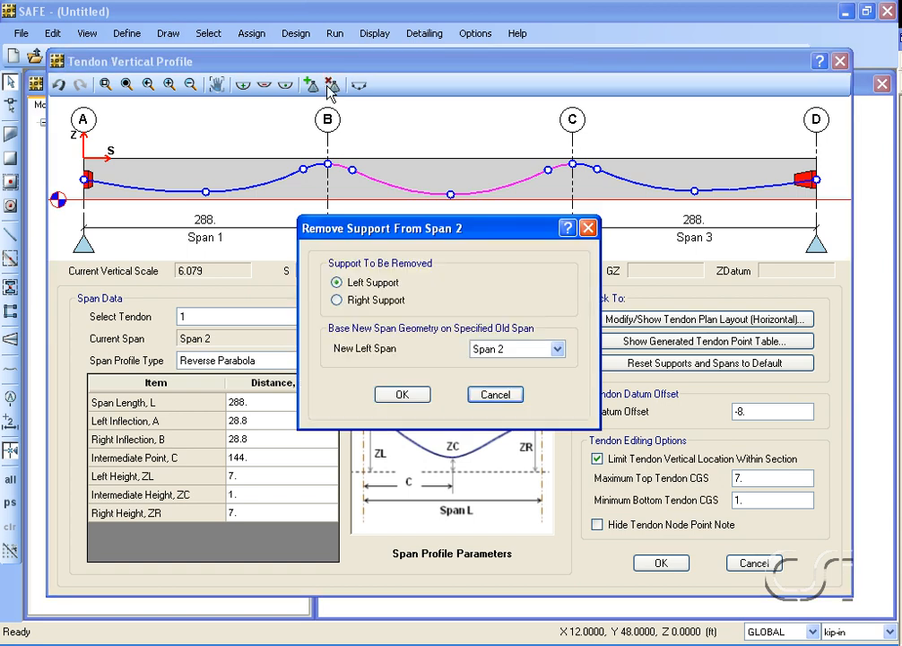
left_click(402, 396)
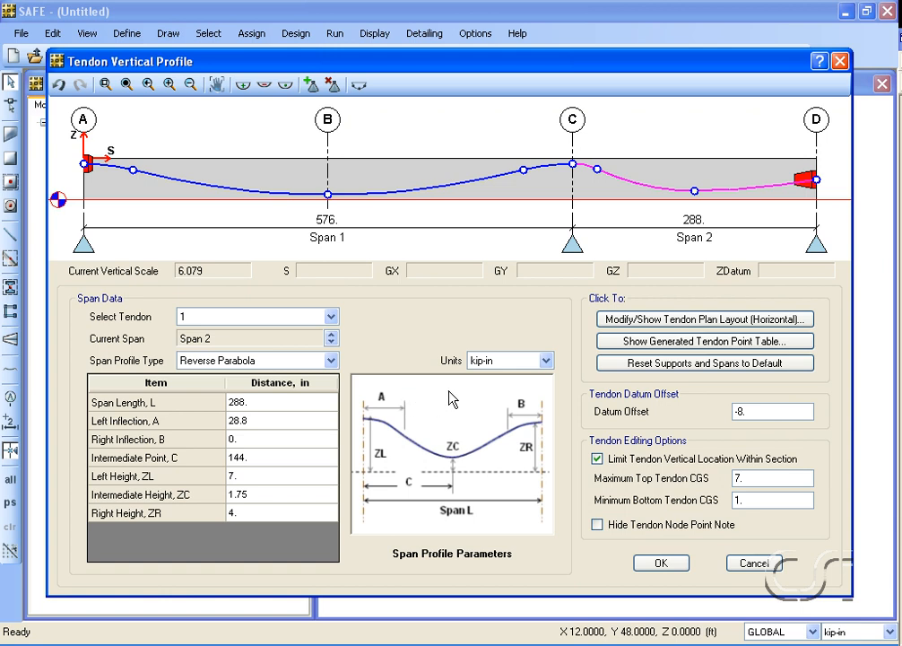
Step: Reset the tendon's supports and spans to default, and accept the vertical profile and the tendon object information
left_click(670, 364)
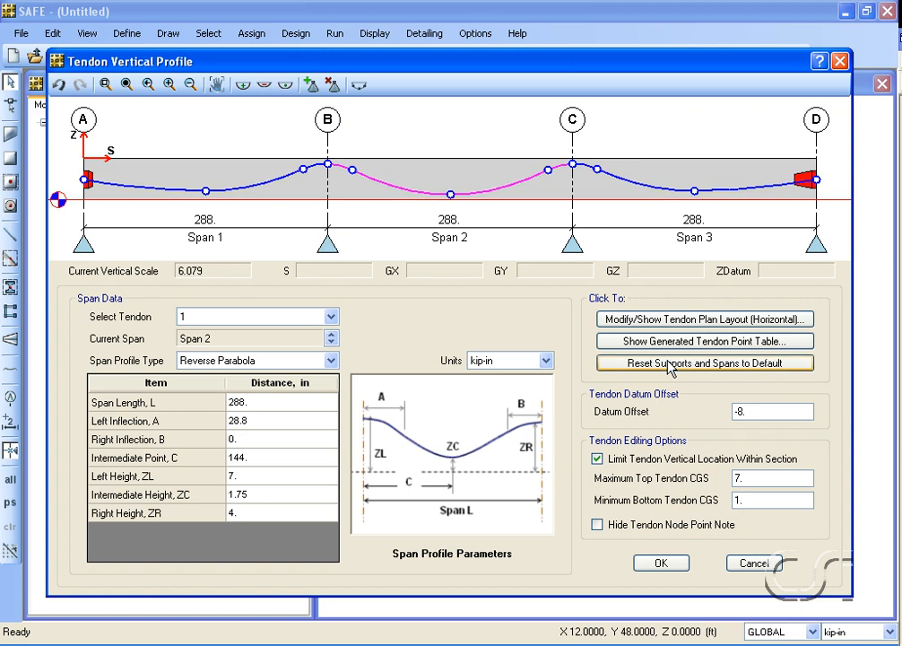
left_click(661, 567)
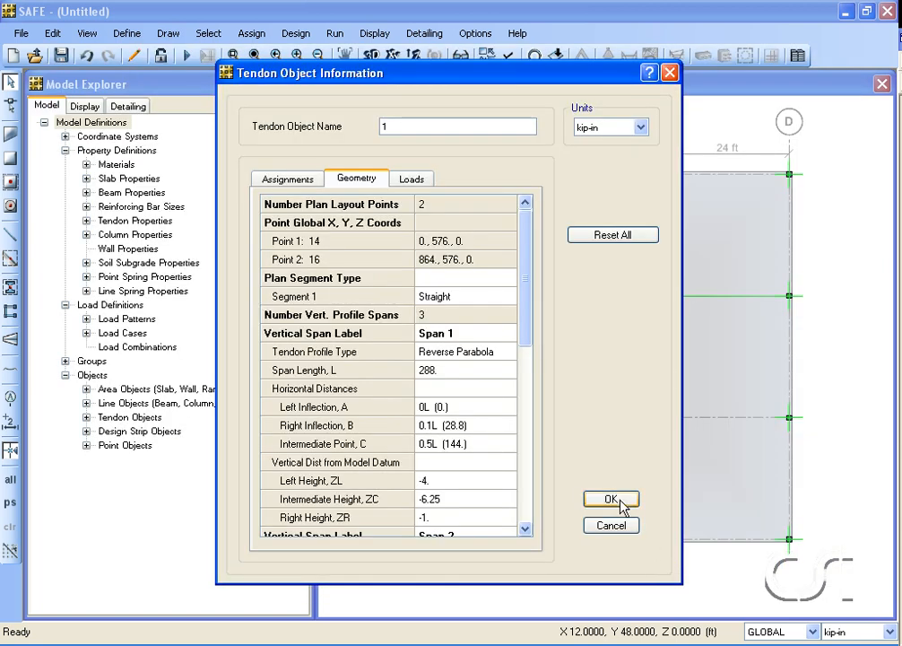
left_click(611, 500)
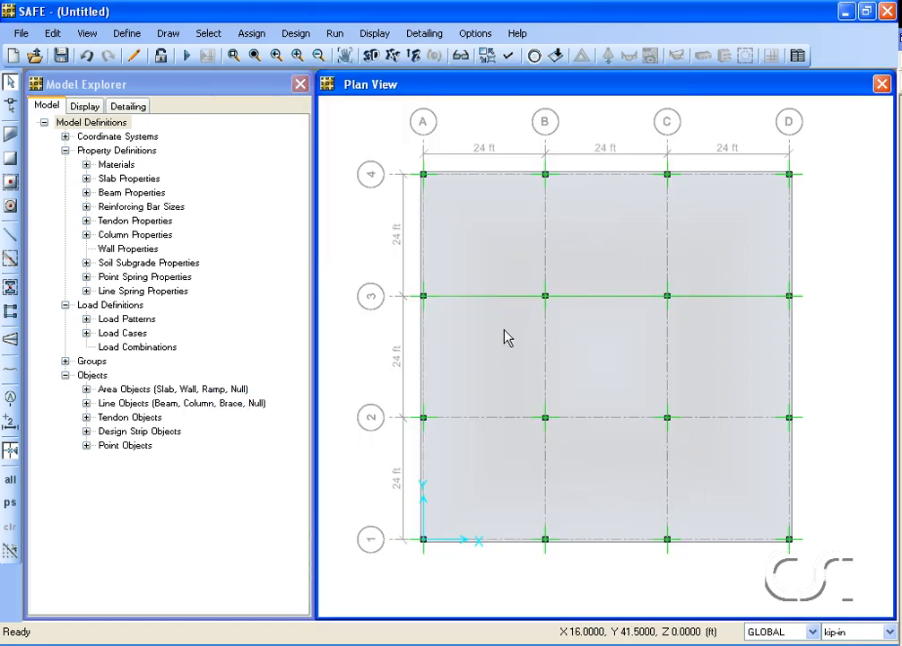
Step: Replicate the tendon along grid line 3 linearly with a dy increment of 10 in and 3 increments
left_click(500, 296)
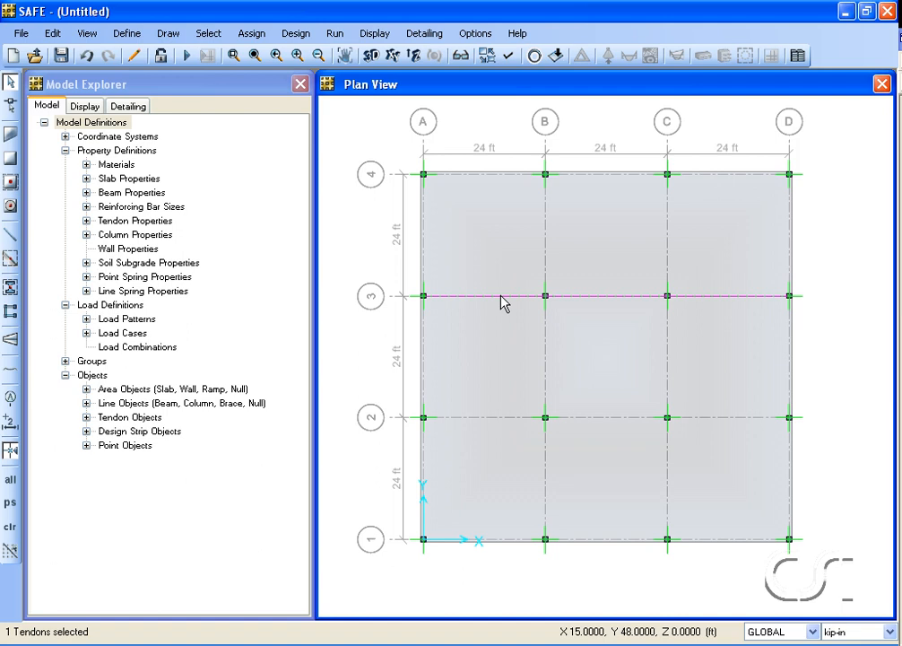
left_click(61, 38)
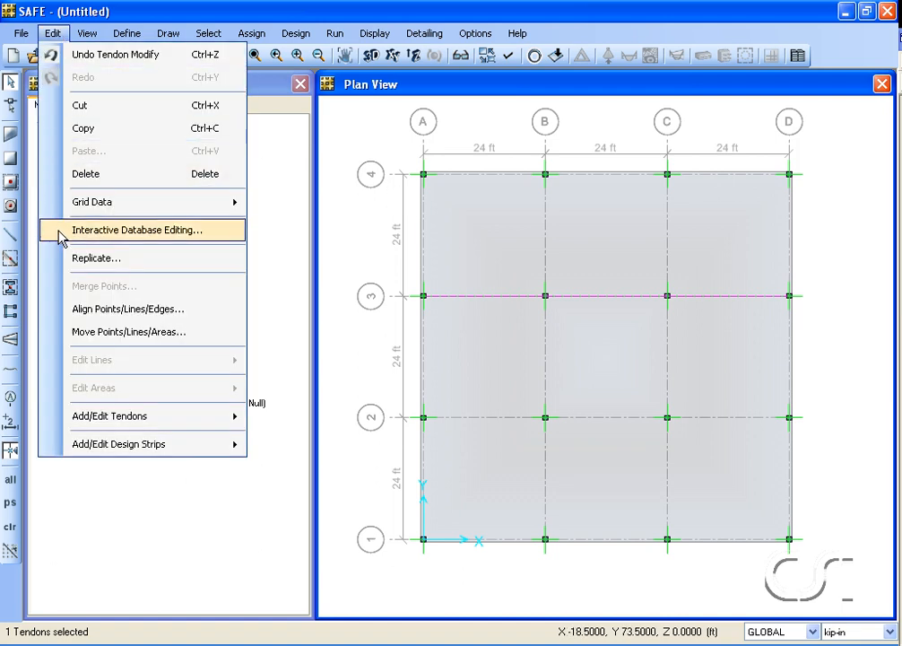
left_click(139, 260)
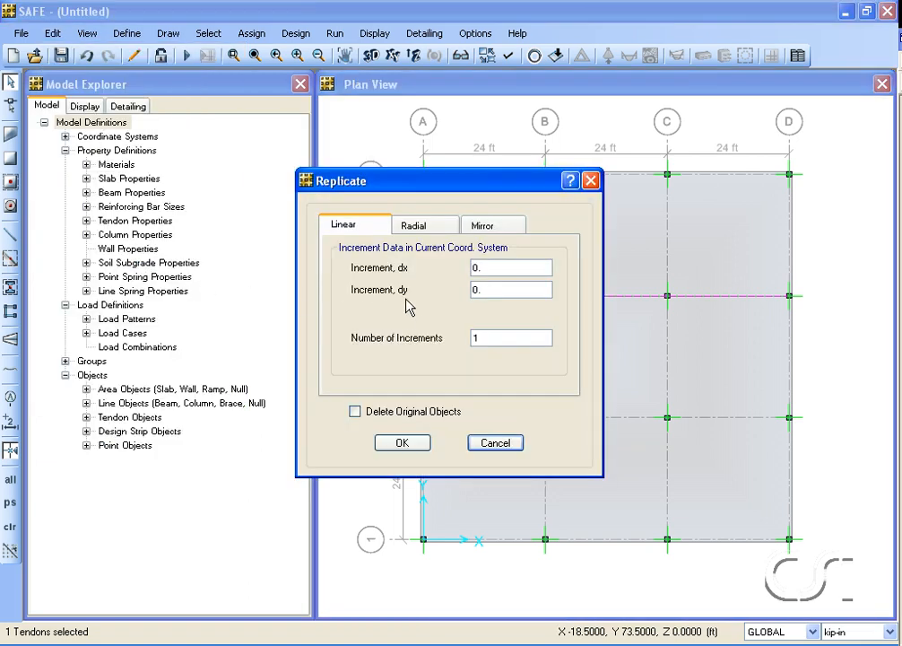
left_click(498, 291)
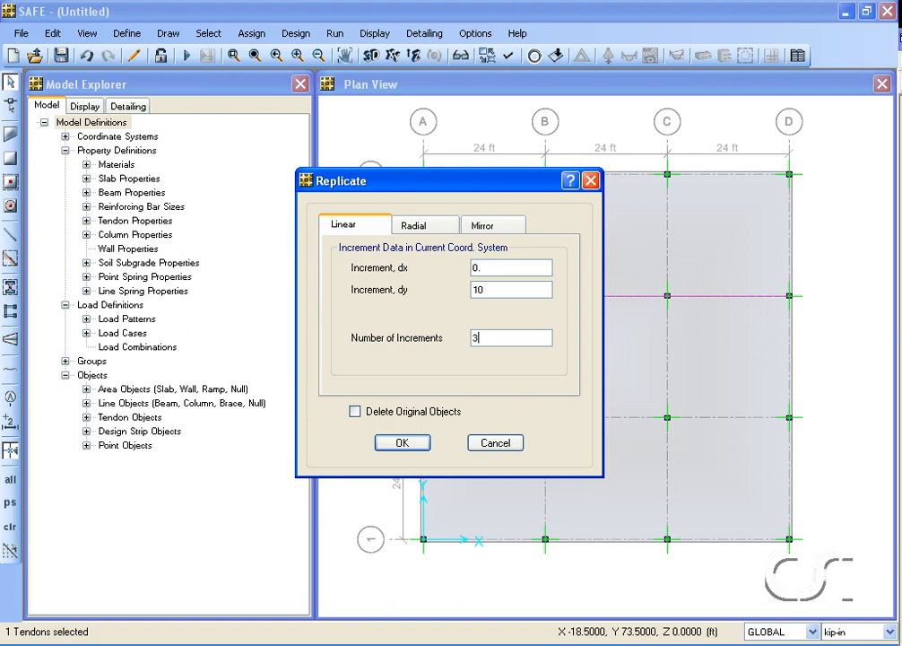
left_click(402, 444)
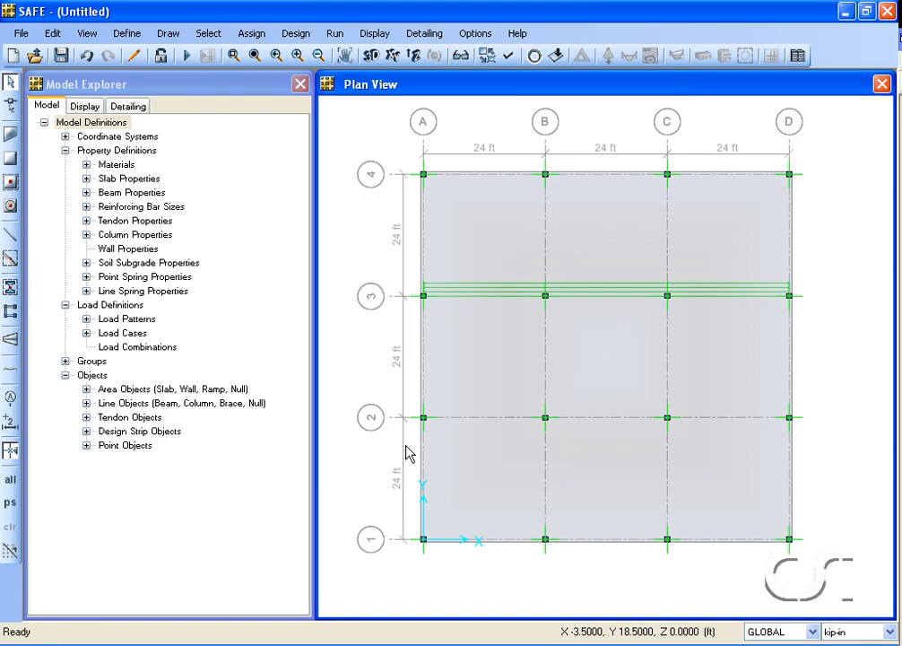
Step: Reselect the original grid line 3 tendon and replicate it linearly with a dy increment of -10 in and 3 increments
left_click(12, 505)
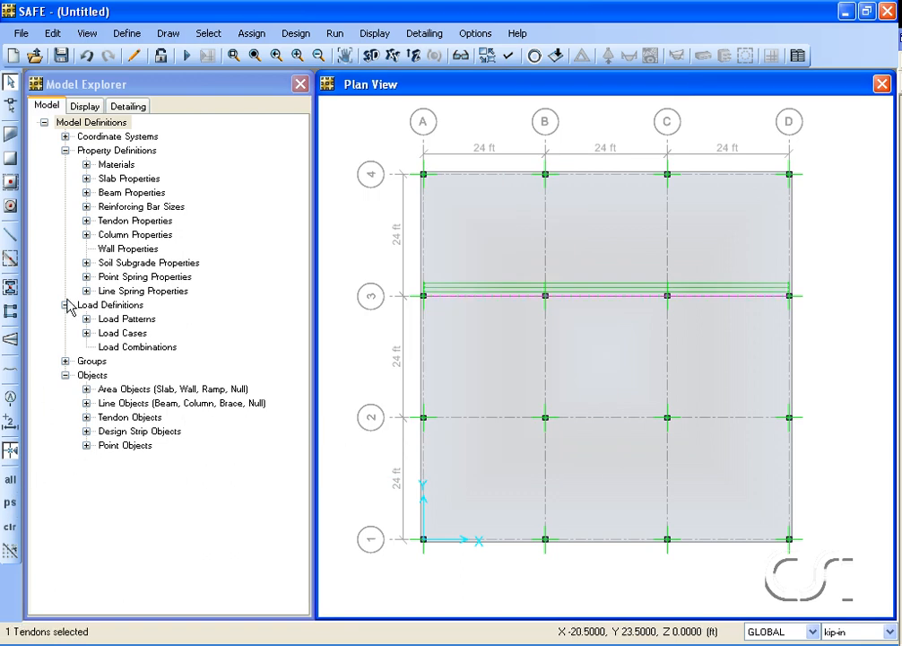
left_click(52, 34)
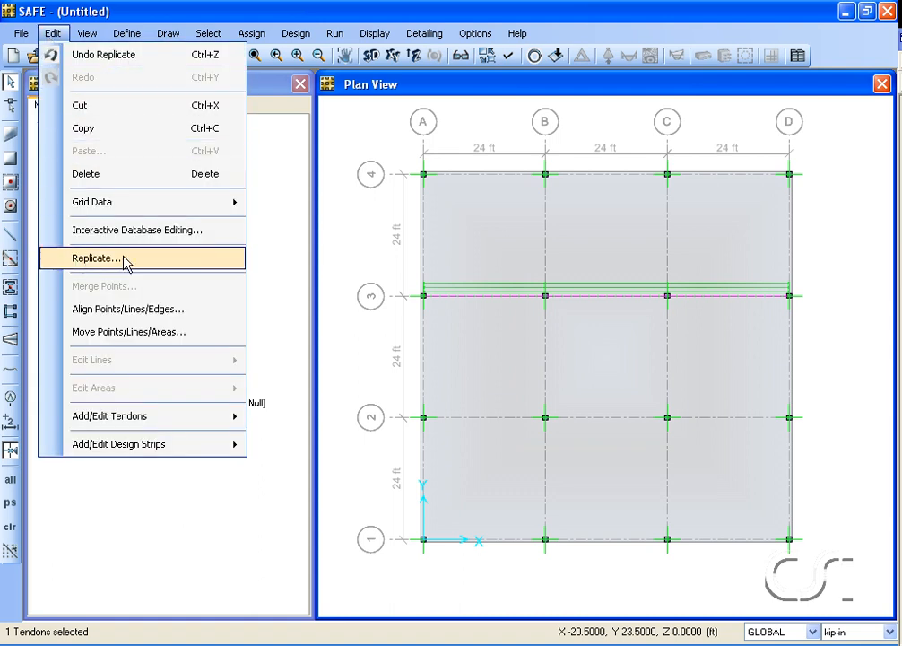
left_click(179, 259)
left_click(478, 290)
type("-10")
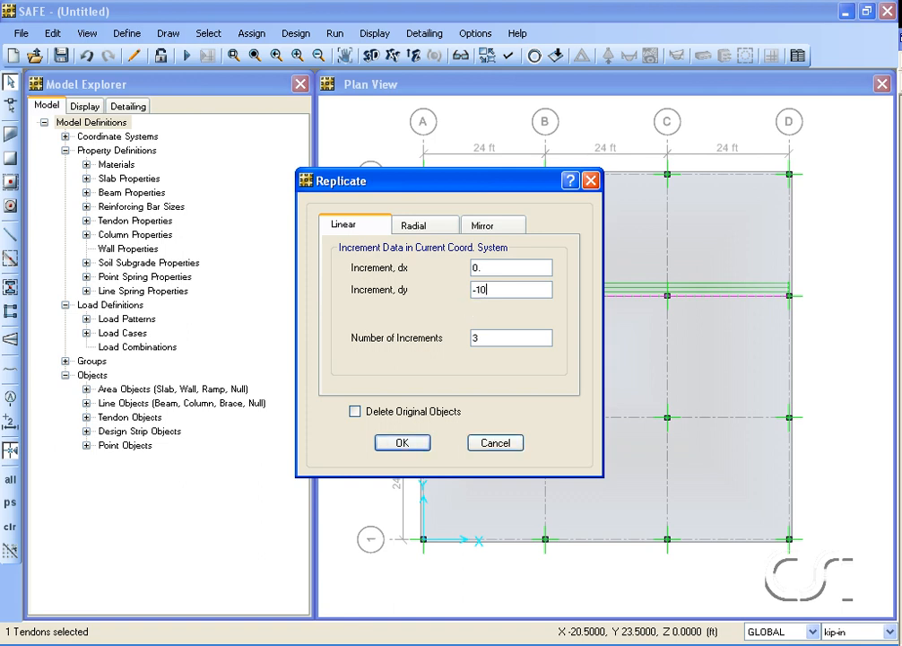
left_click(403, 449)
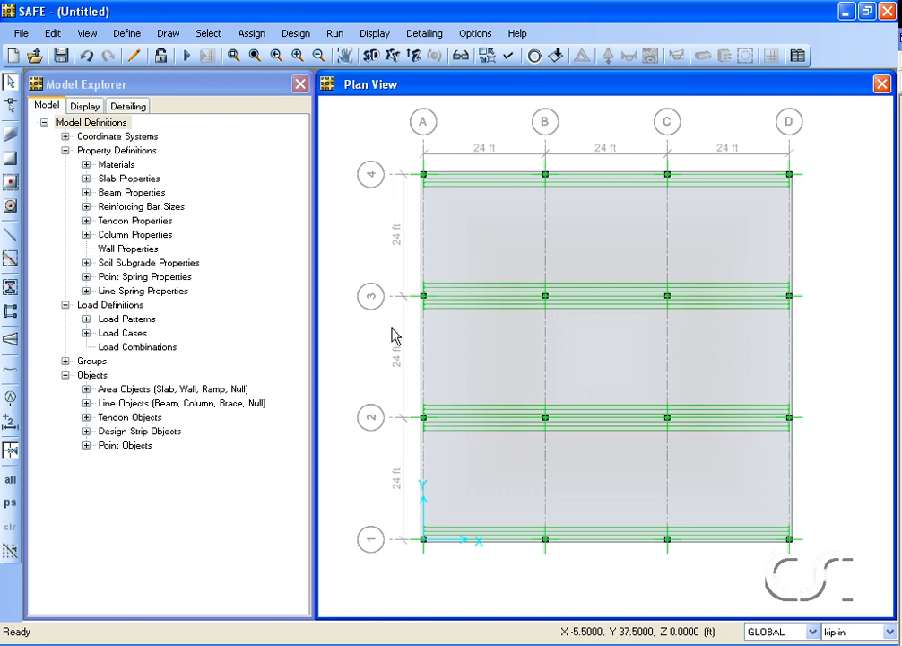
Step: Draw a straight TENDON1 tendon along grid line B from grid point B4 to B1, then leave drawing mode
left_click(169, 34)
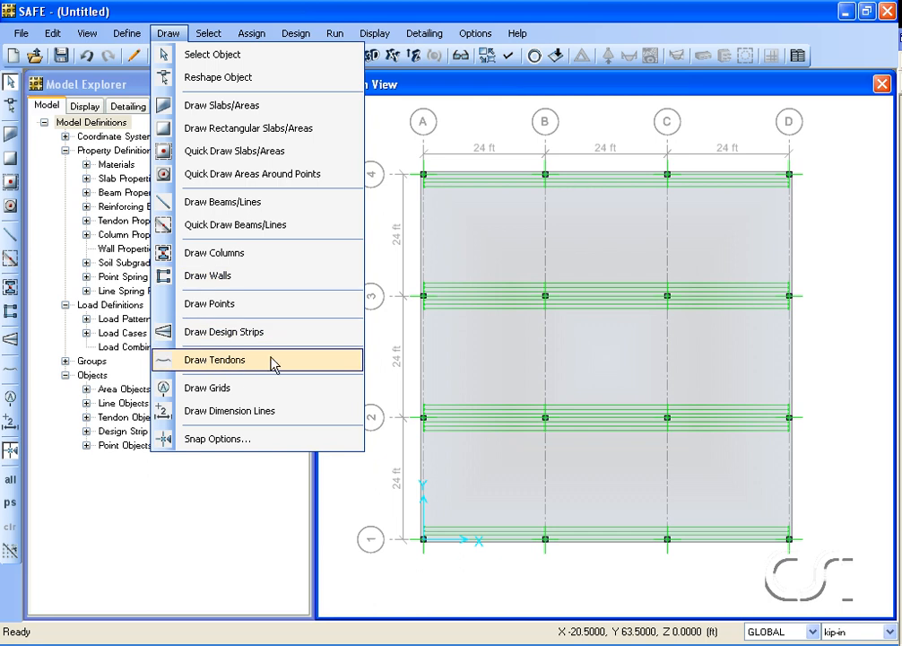
left_click(257, 363)
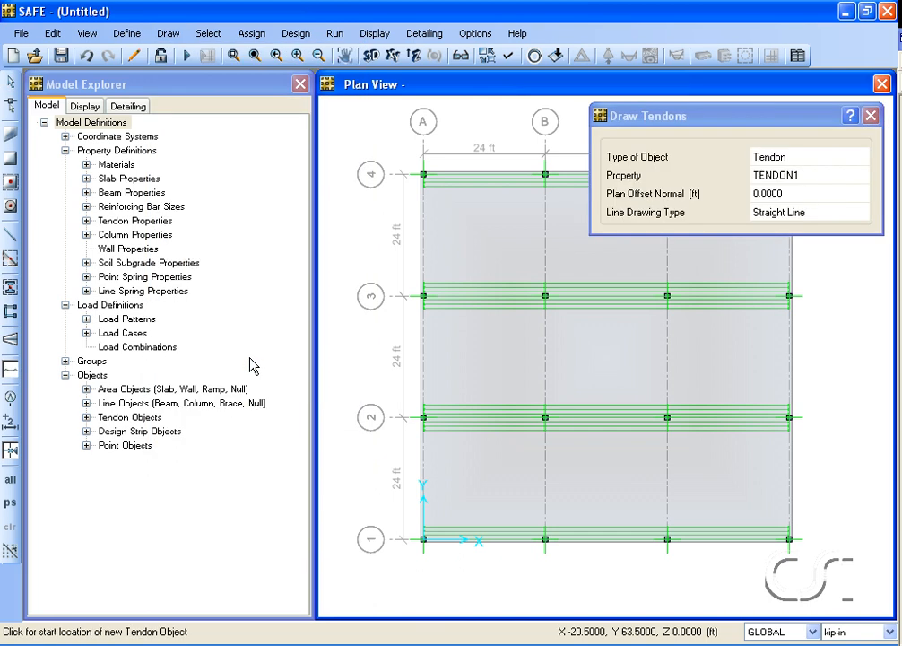
left_click(545, 175)
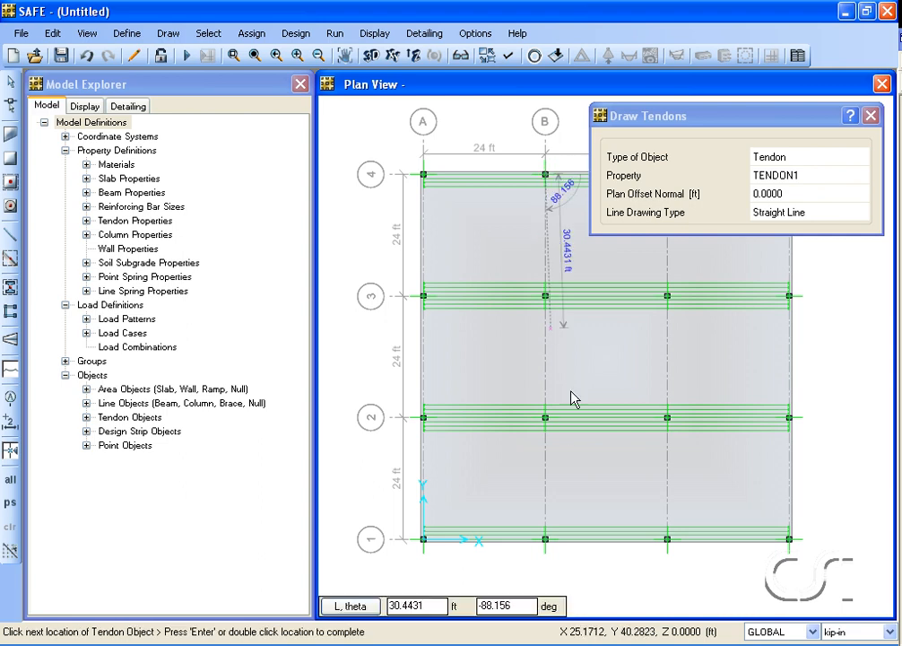
left_click(545, 541)
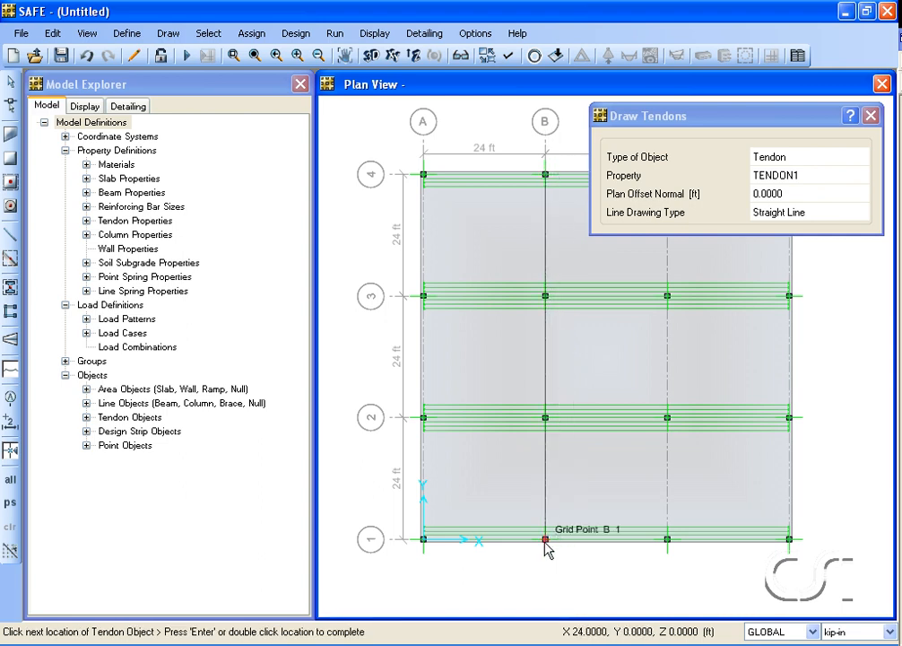
key("Return")
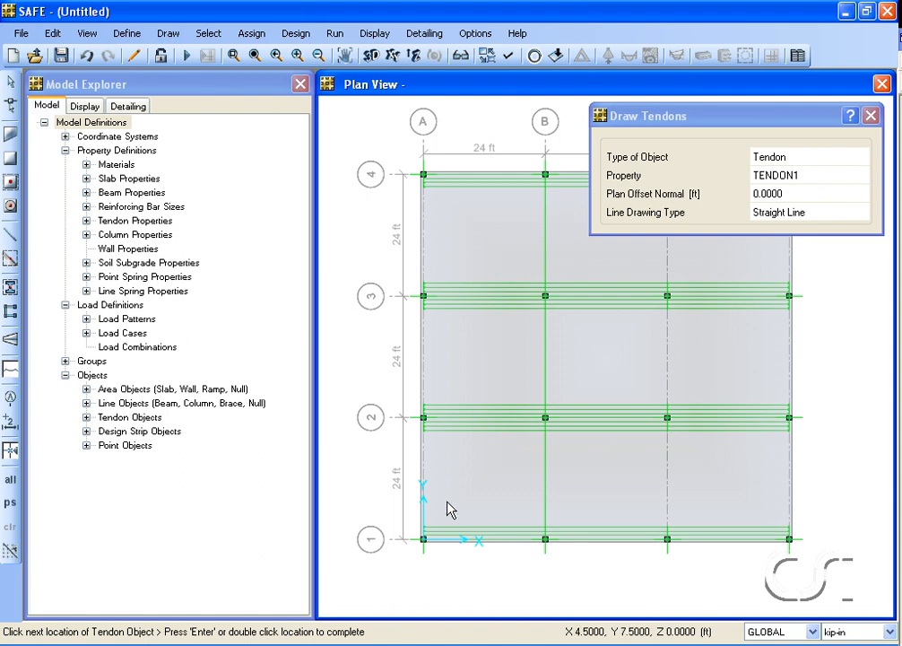
left_click(11, 85)
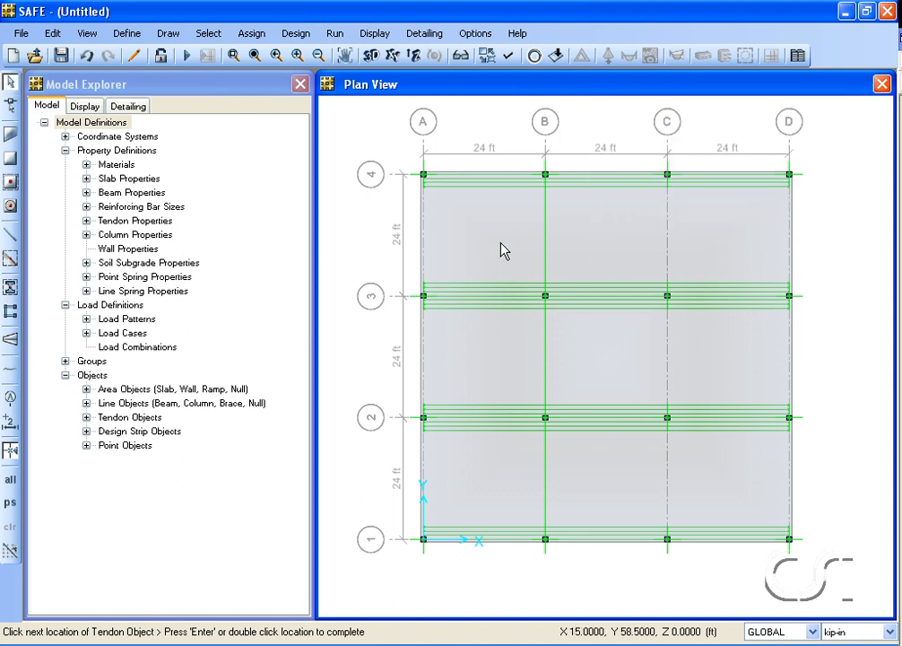
Step: Assign tendon property TENDON1 with 2 strands, unbonded, to the tendon along grid line B
left_click(550, 256)
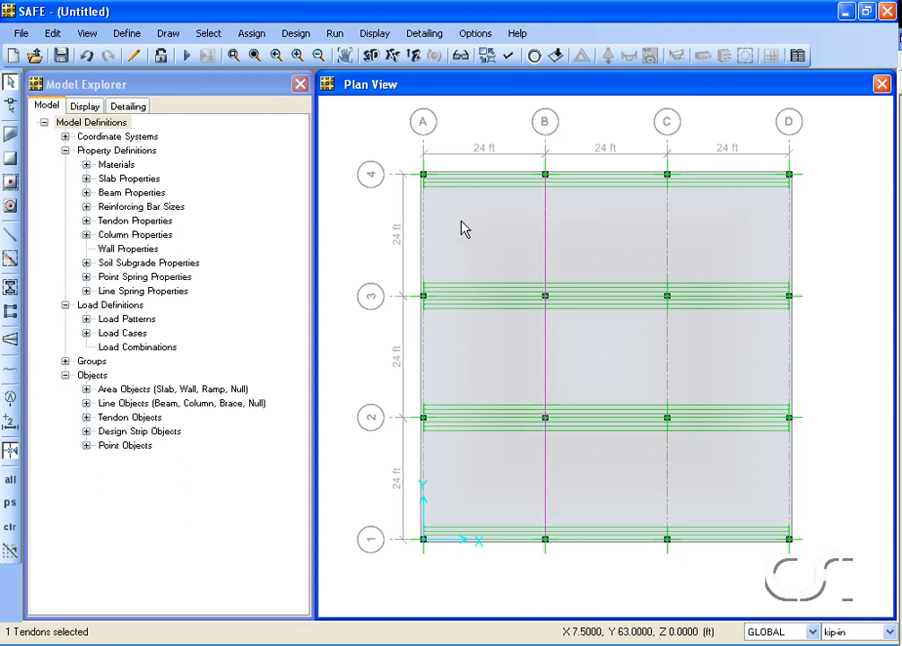
left_click(252, 33)
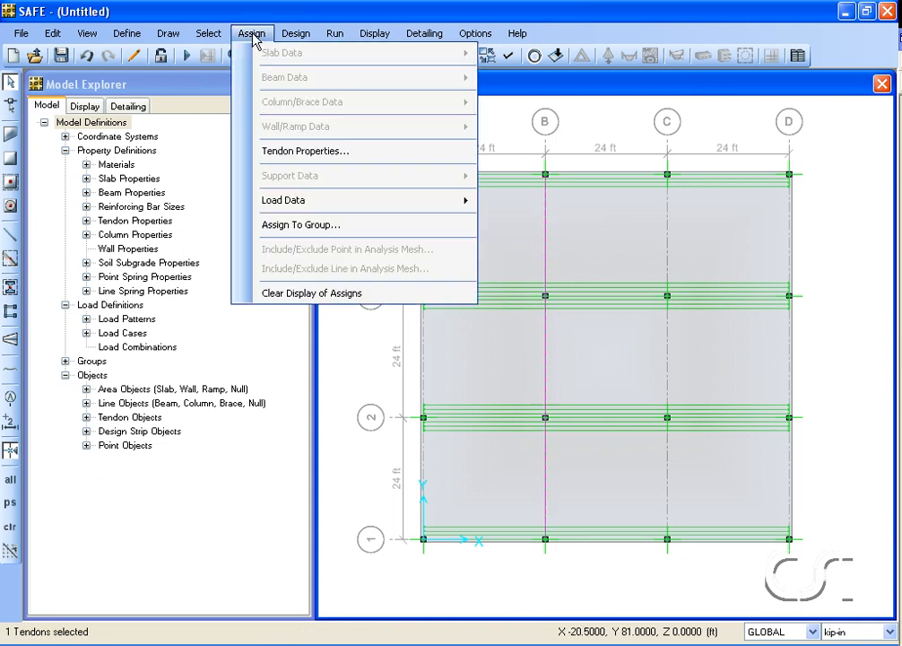
left_click(271, 150)
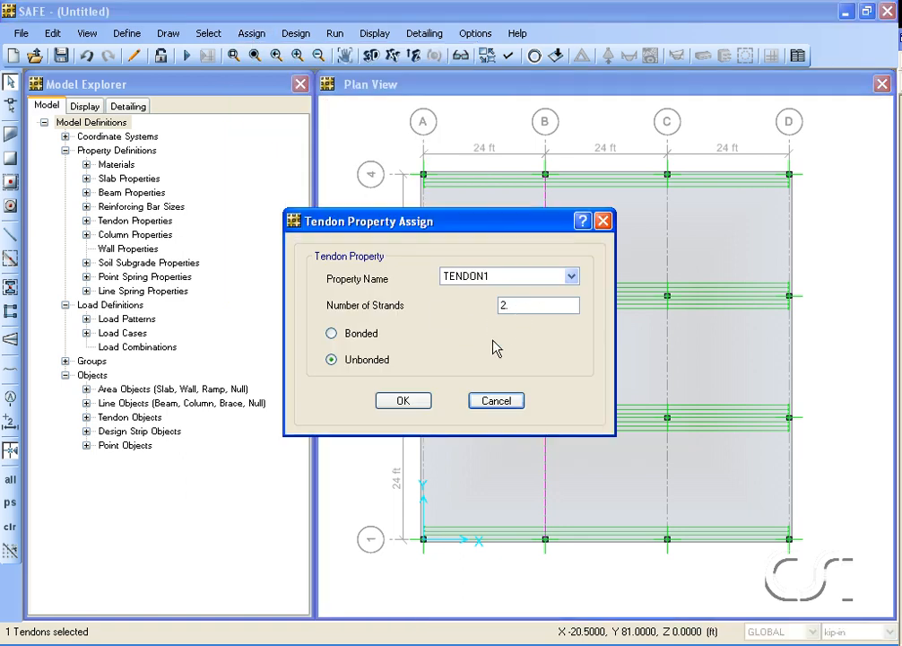
left_click(402, 401)
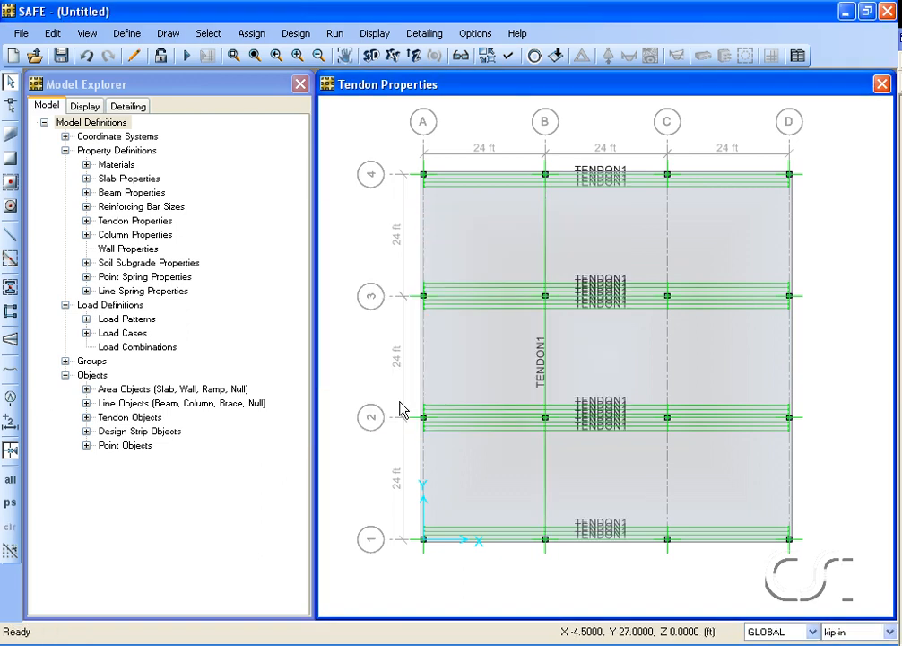
Step: Open the vertical profile of the grid line B tendon and set Span 1's profile type to Parabola
right_click(547, 254)
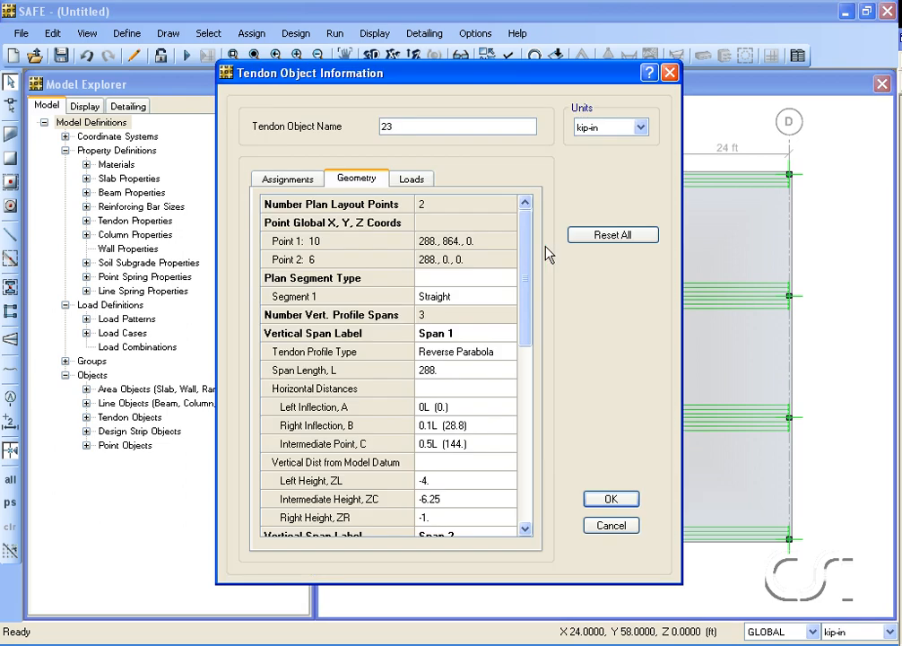
double_click(470, 352)
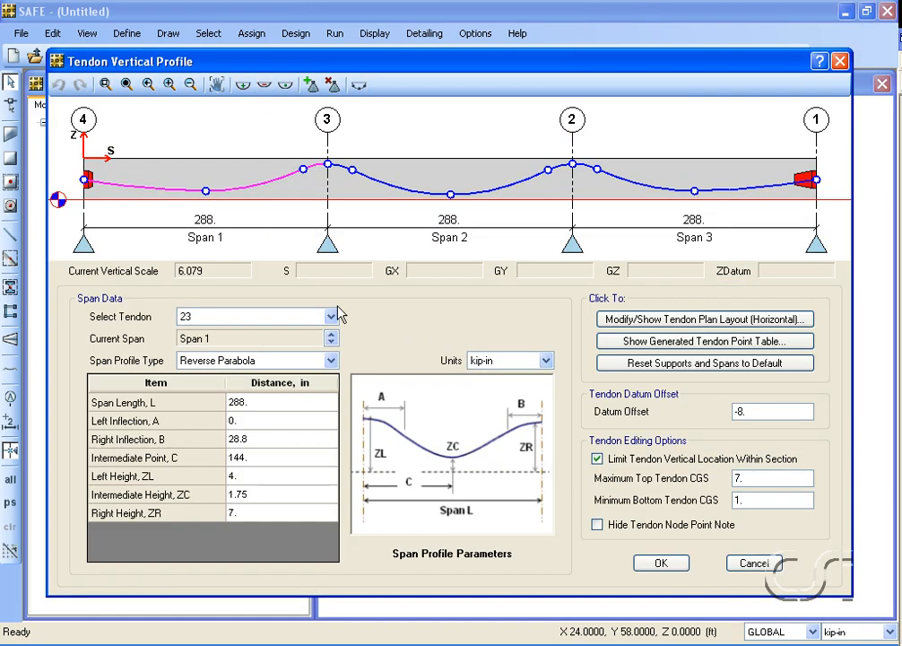
left_click(331, 363)
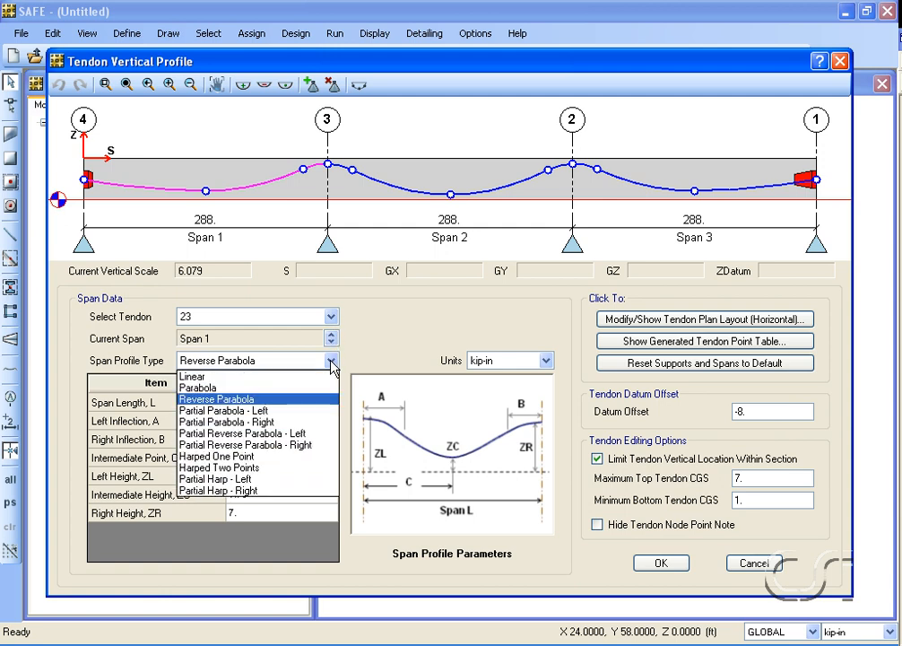
left_click(201, 389)
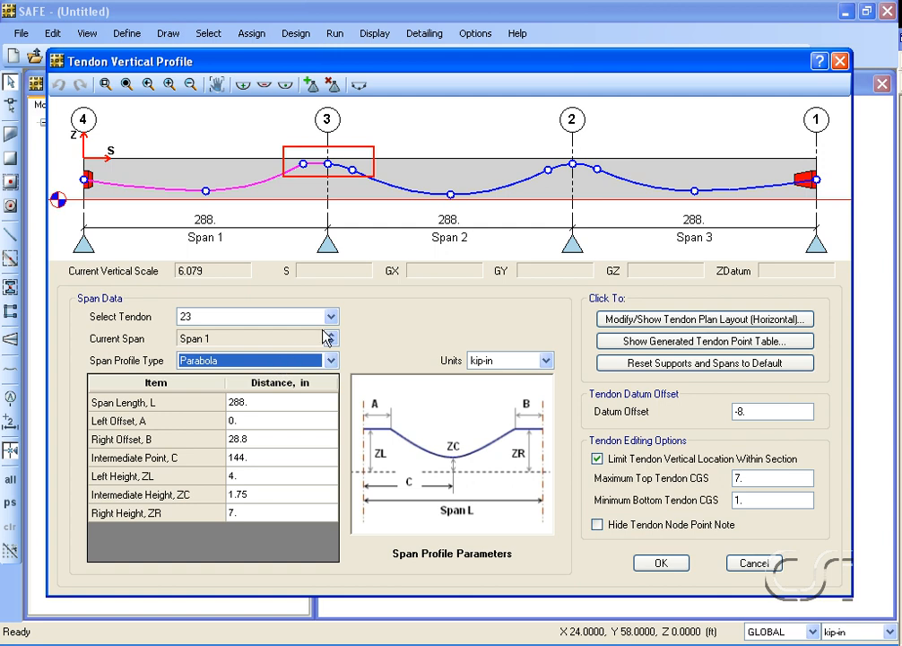
Step: Set the span profile type of Span 2 and Span 3 to Parabola
left_click(449, 195)
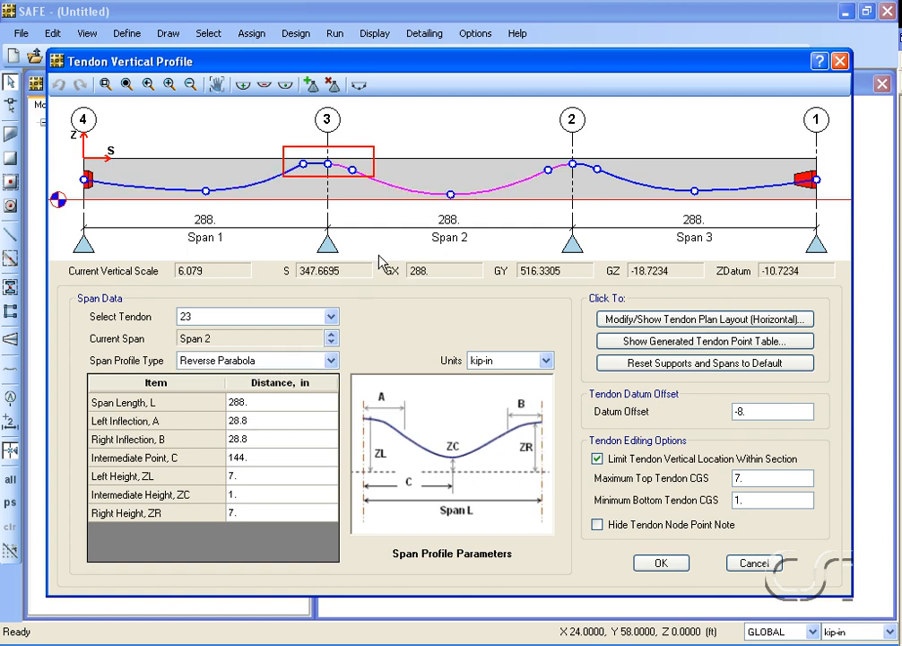
left_click(331, 361)
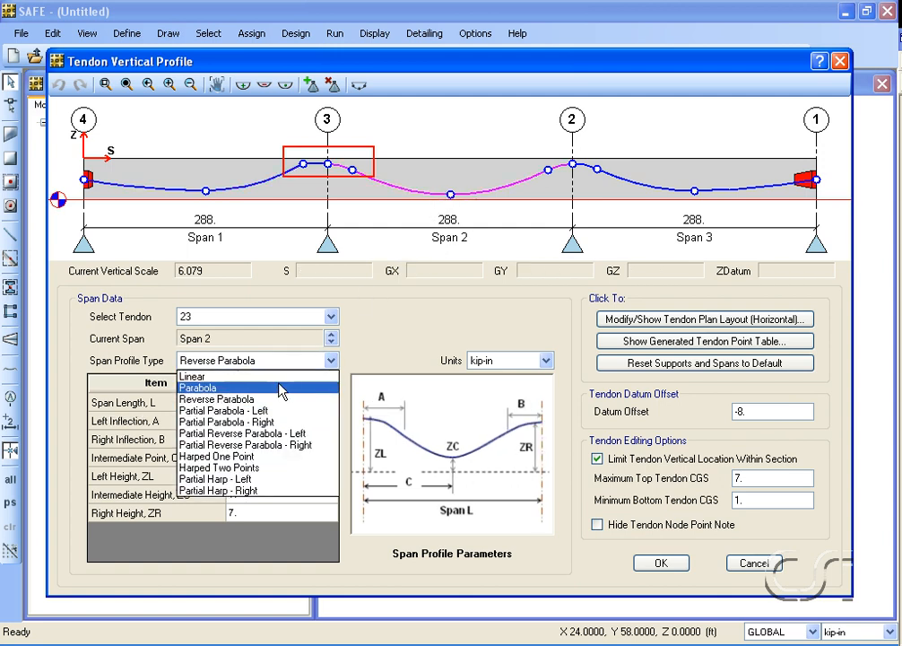
left_click(228, 387)
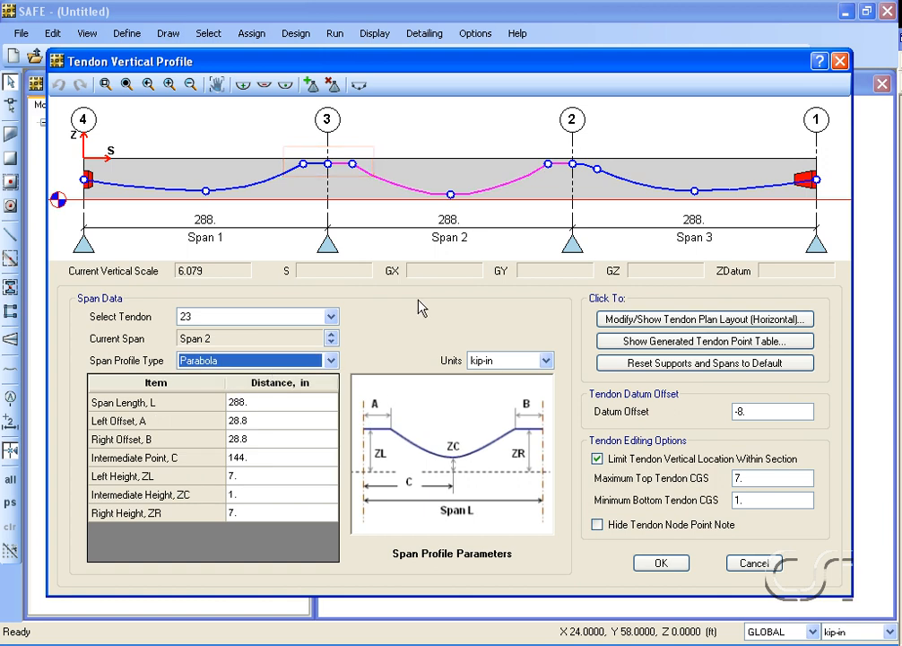
left_click(599, 198)
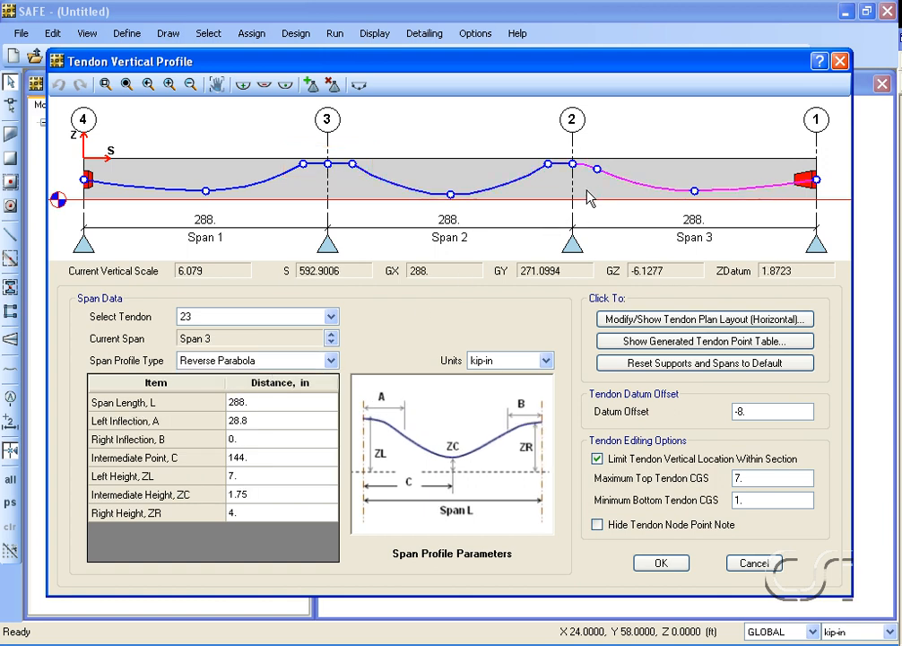
left_click(331, 361)
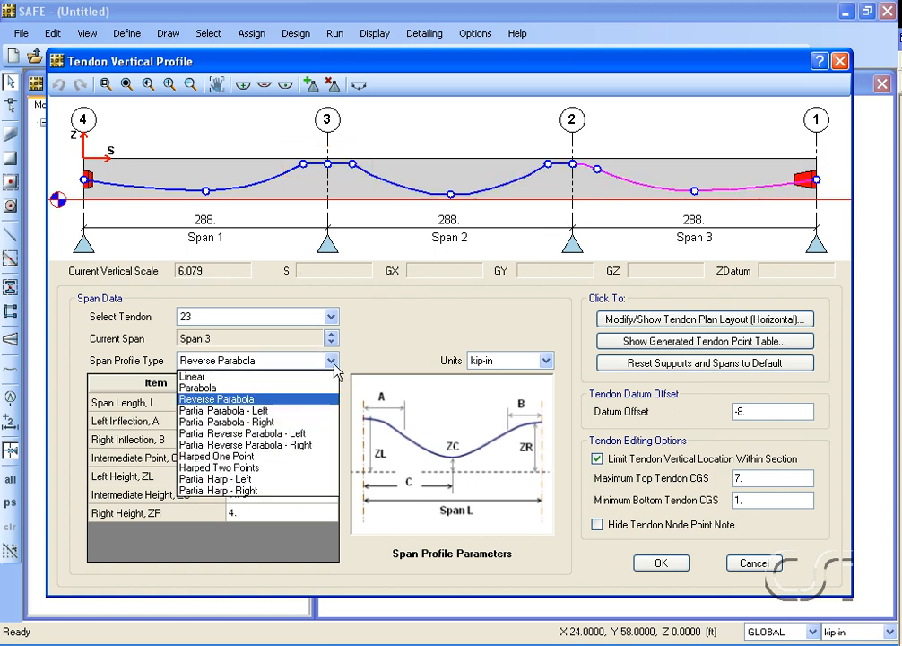
left_click(255, 389)
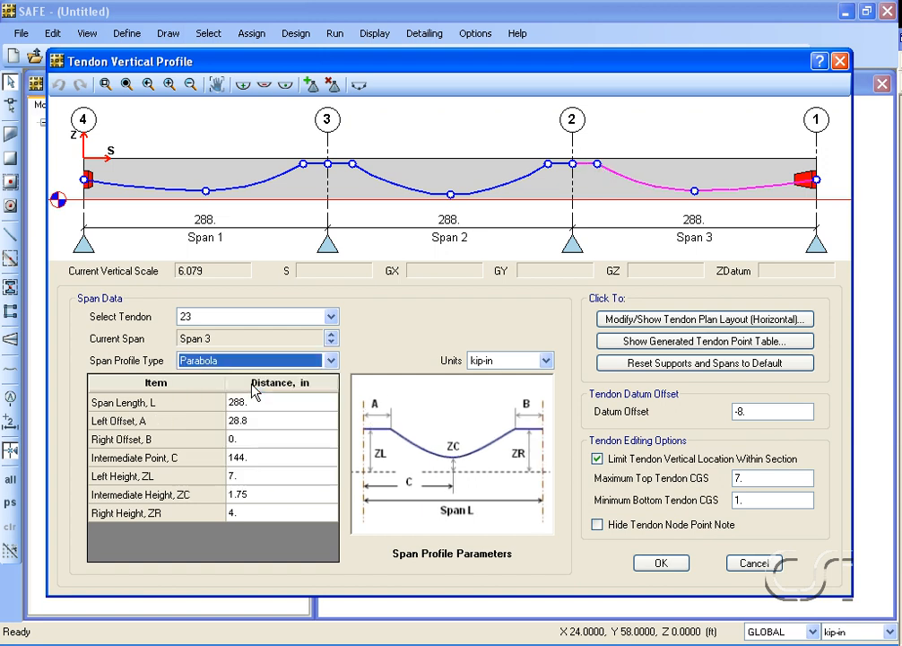
Step: Accept the parabolic vertical profile of the grid line B tendon and close its object information
left_click(593, 161)
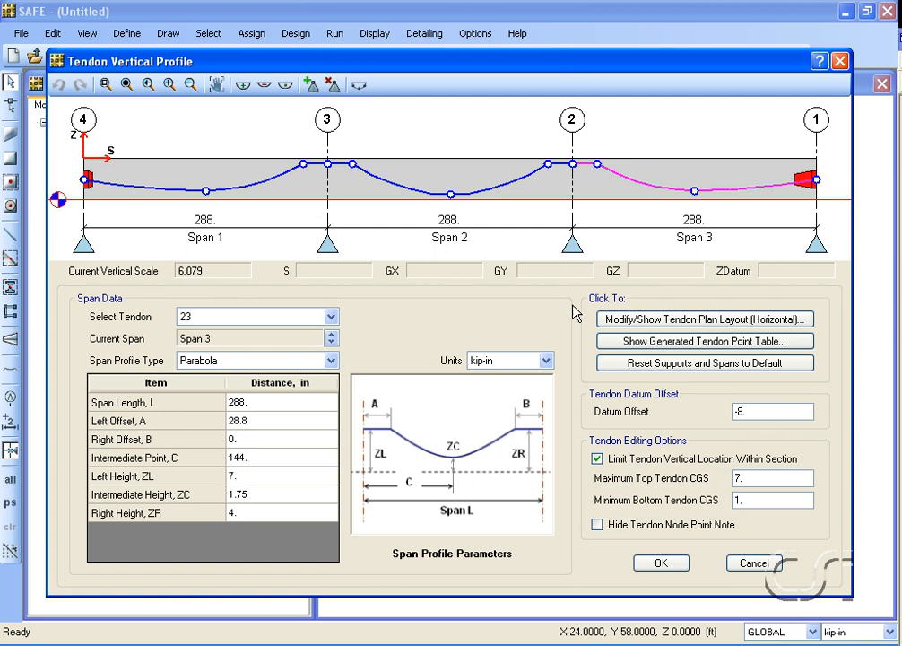
left_click(660, 563)
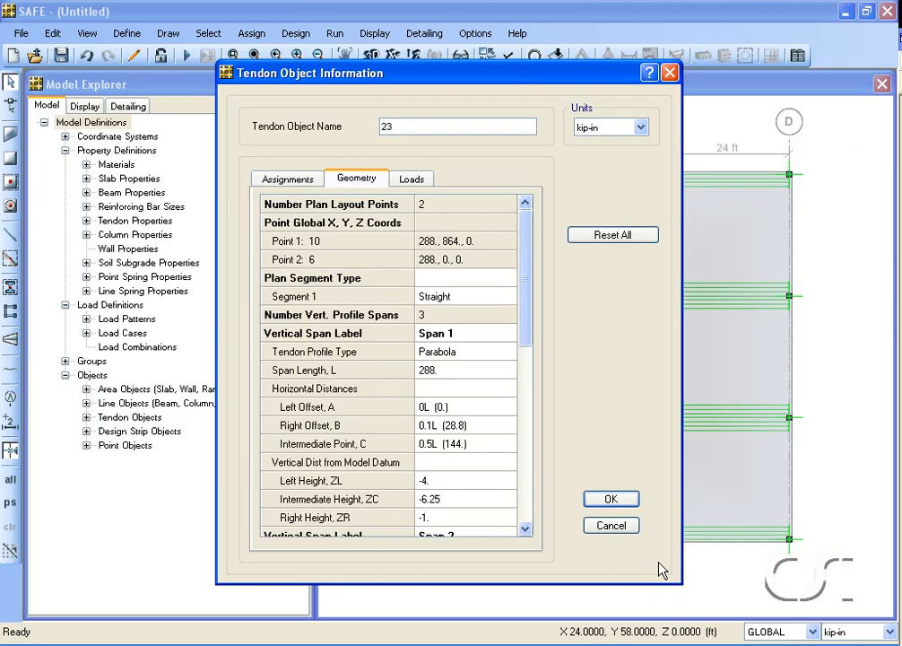
left_click(612, 499)
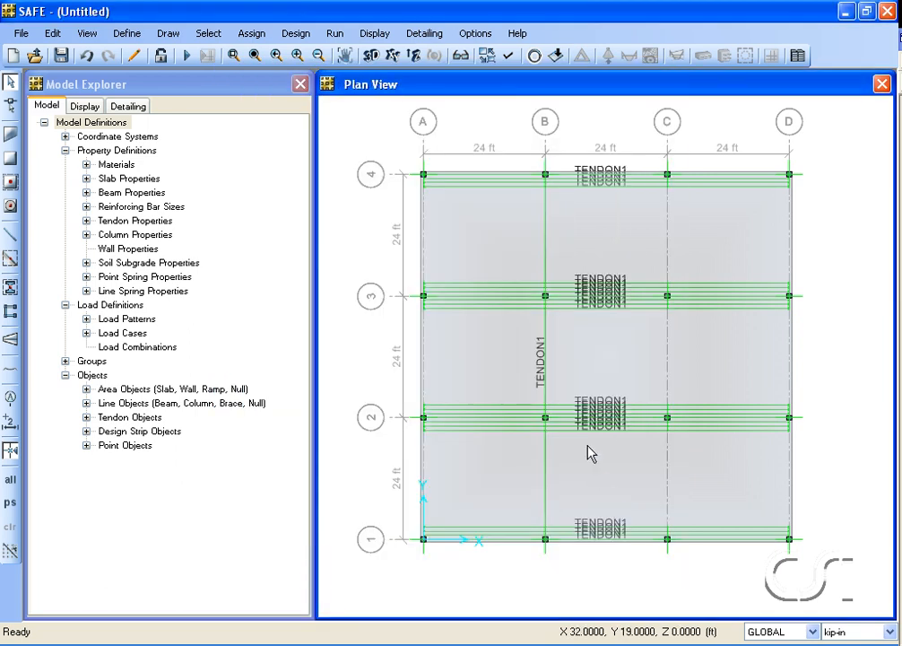
Step: Replicate the grid line B tendon linearly at 36 in increments in x, with dy 0, until the copies reach grid line D
left_click(546, 246)
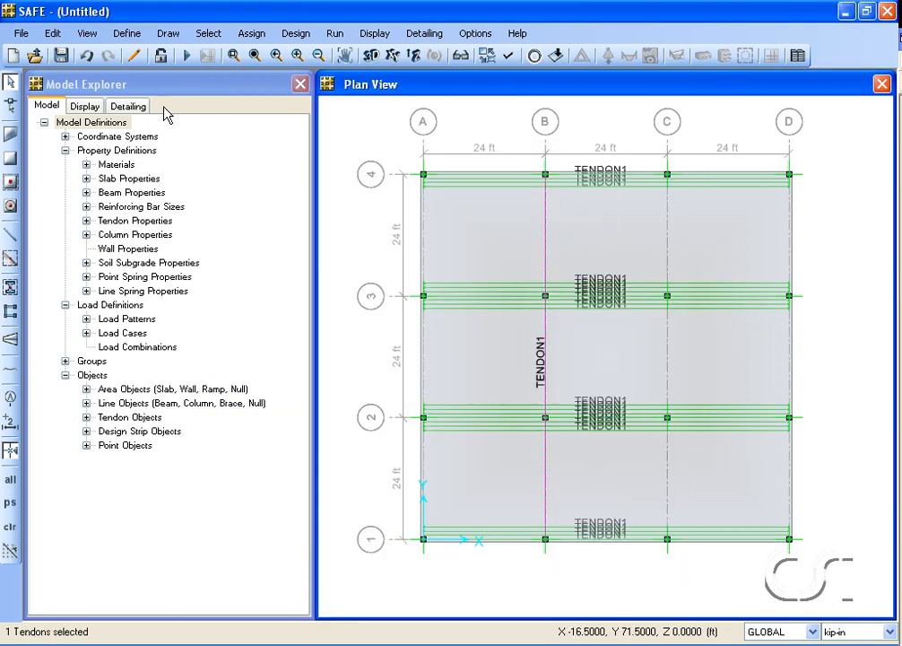
left_click(59, 34)
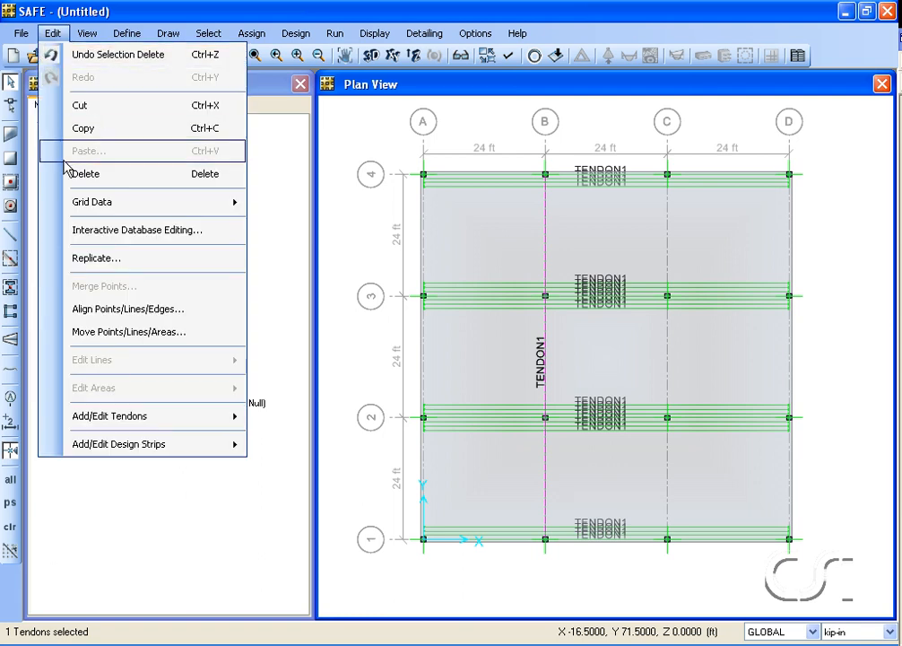
left_click(141, 258)
double_click(509, 270)
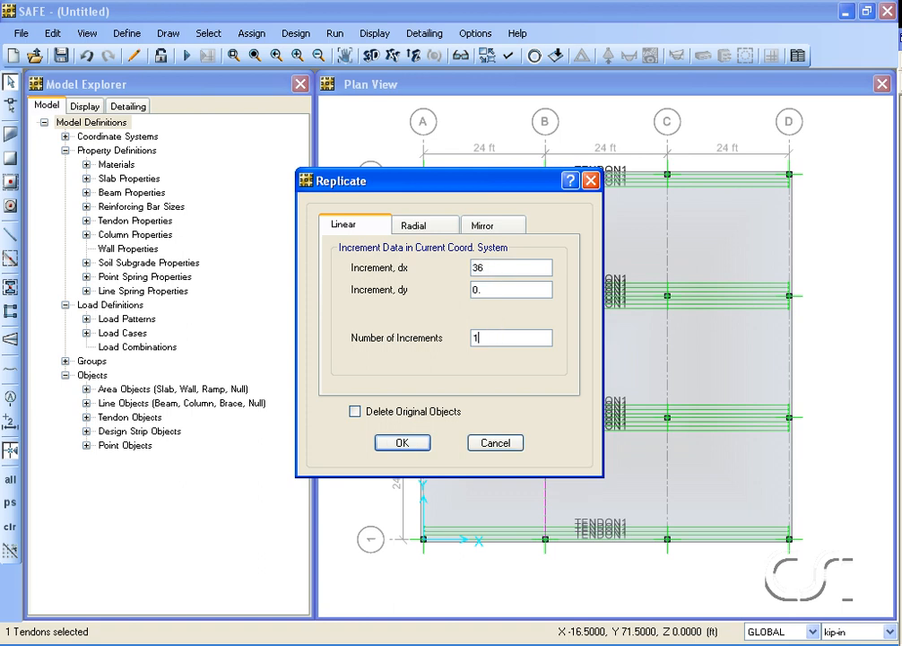
left_click(412, 446)
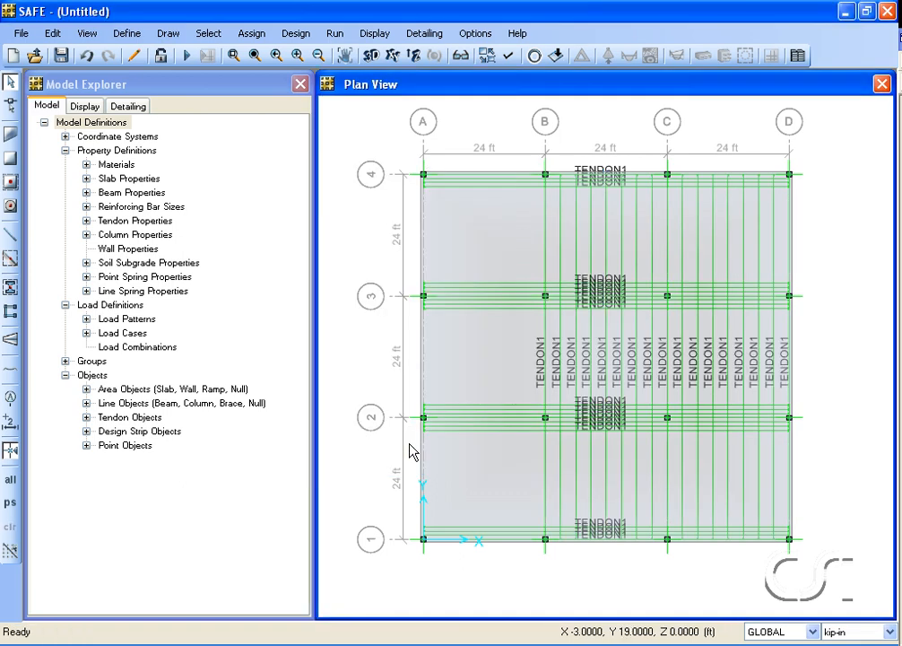
Step: Replicate the grid line B tendon linearly toward grid line A with dx -36, dy 0 and 8 increments
left_click(546, 258)
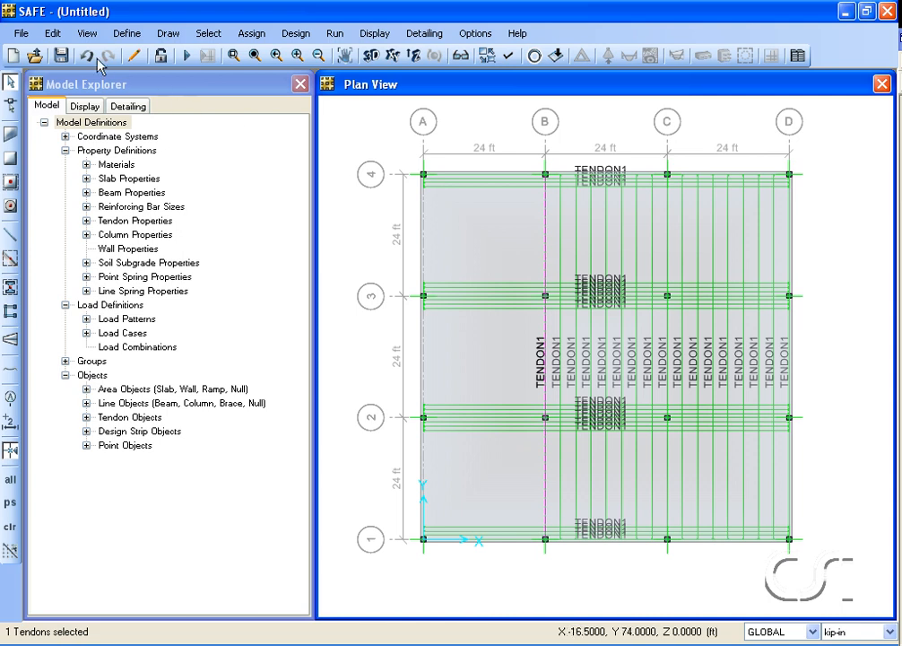
left_click(56, 34)
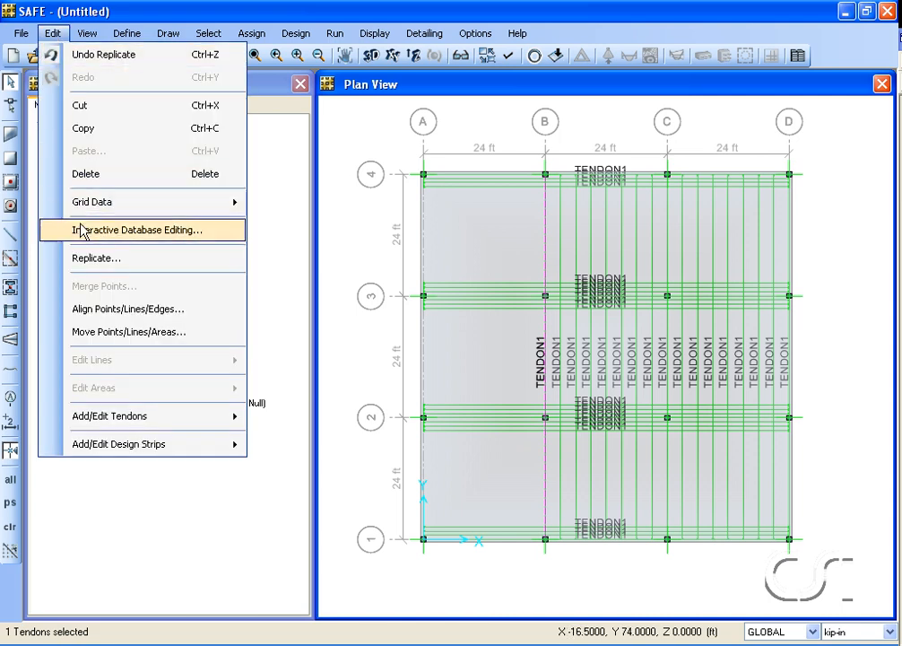
left_click(90, 260)
left_click(472, 269)
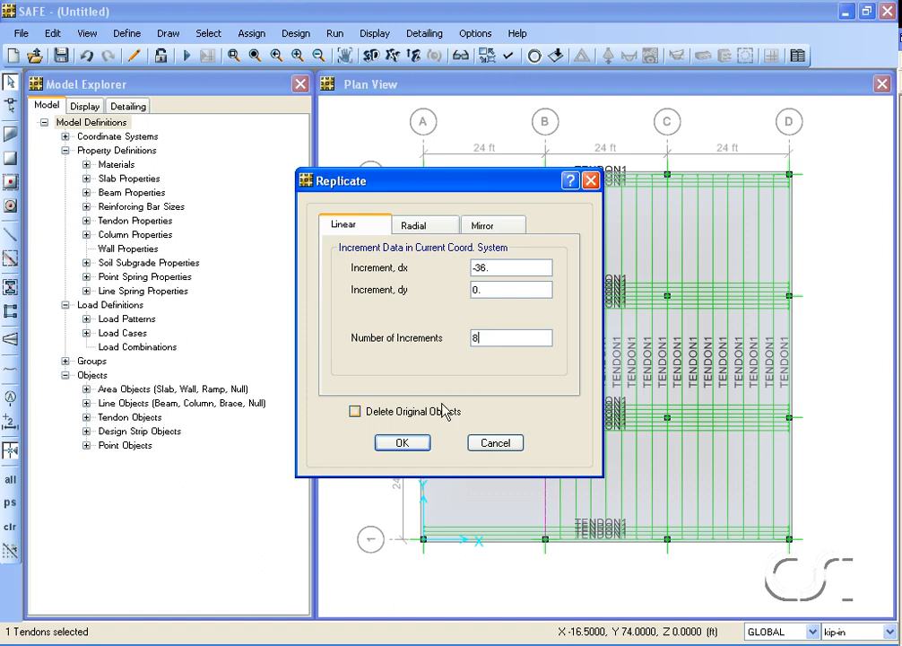
left_click(421, 443)
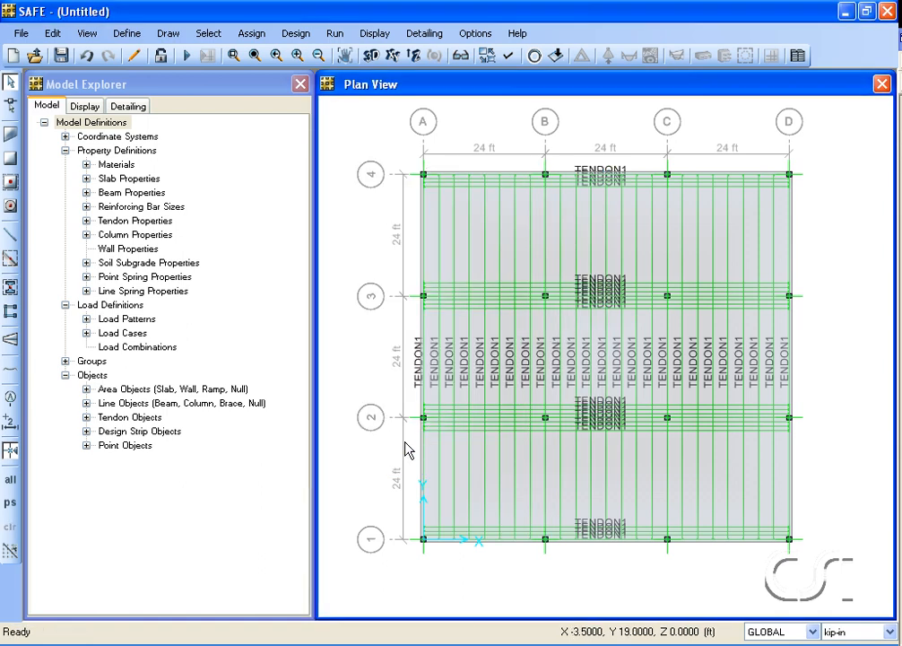
Step: Clear the display of assigns from the plan view
left_click(255, 34)
left_click(268, 294)
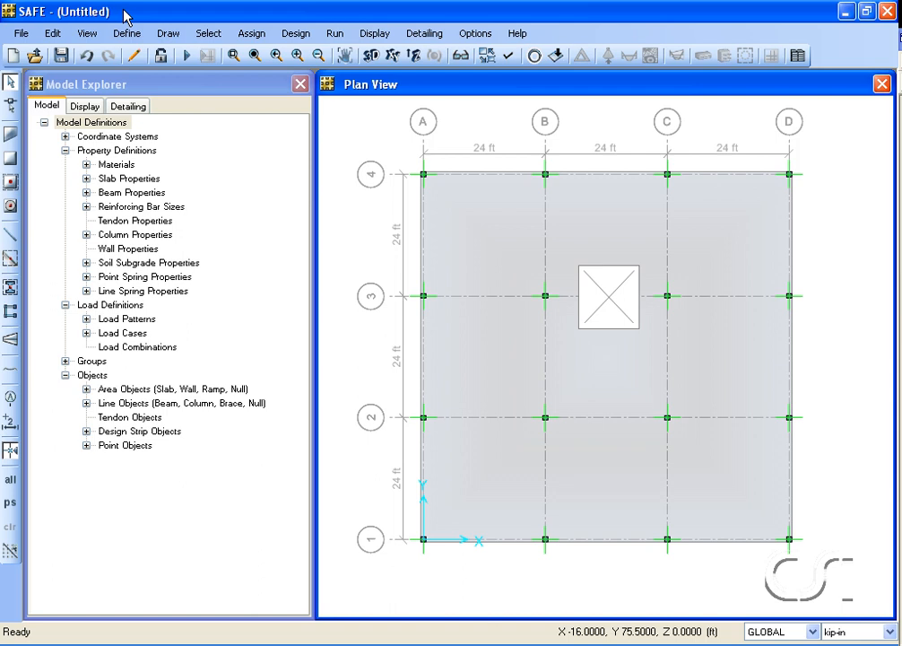
Step: Enable snapping to edges in the snap options of the slab model with the opening
left_click(168, 33)
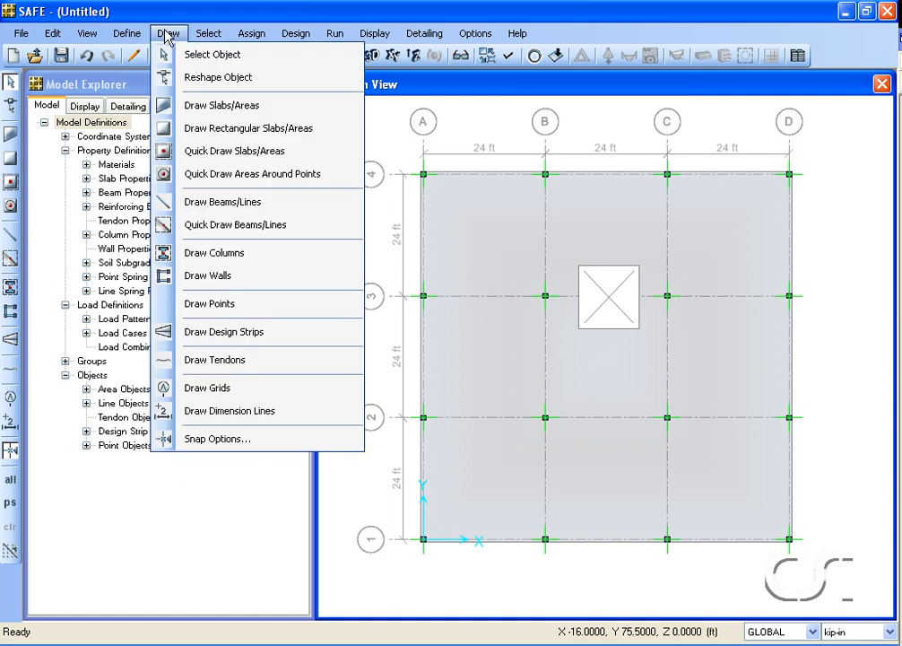
left_click(222, 443)
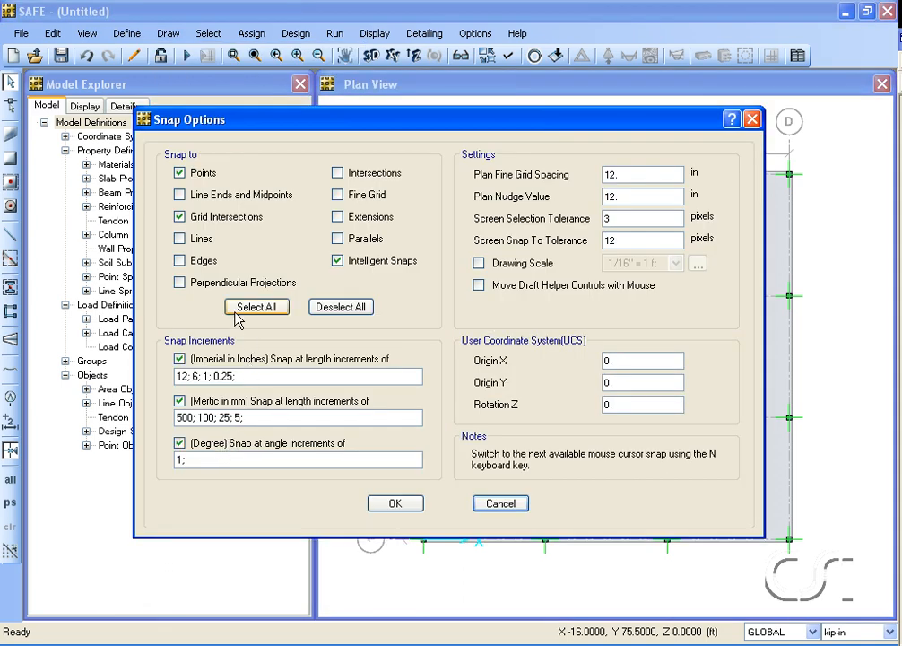
left_click(182, 262)
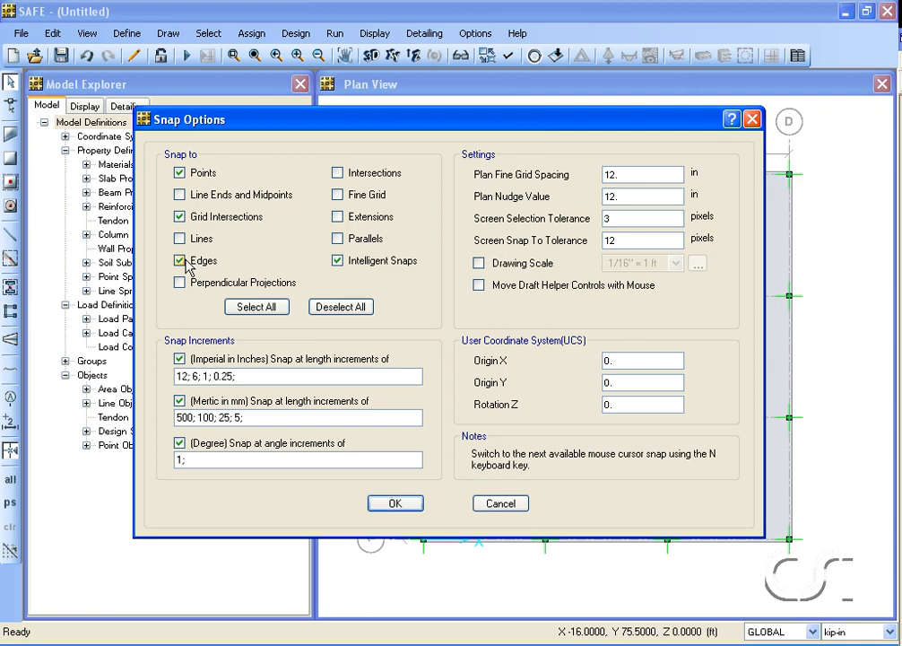
left_click(393, 504)
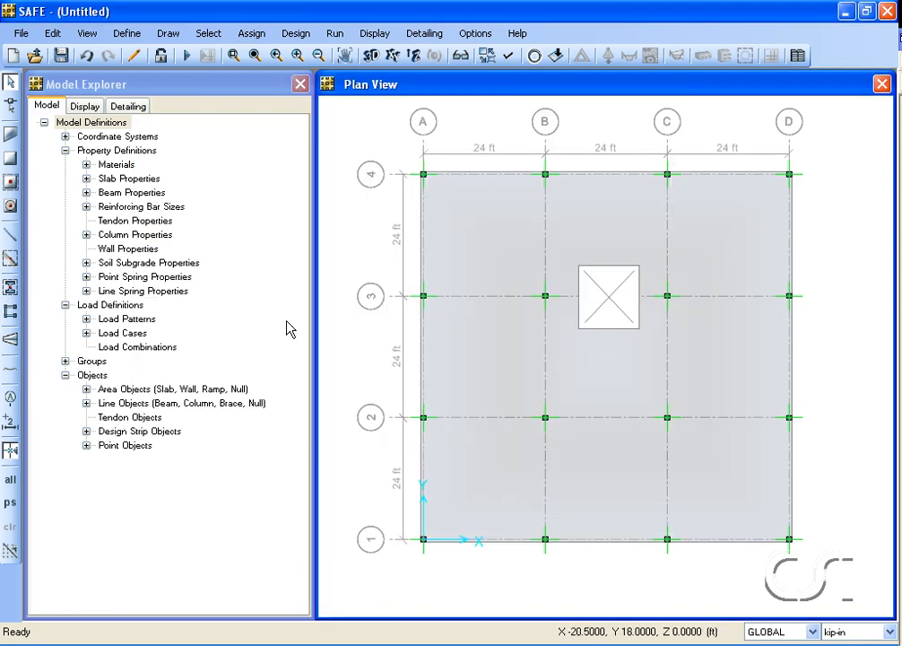
Step: Draw a TENDON1 tendon with straight segments from slab edge to slab edge just above grid line 3, bending around the upper side of the opening
left_click(167, 33)
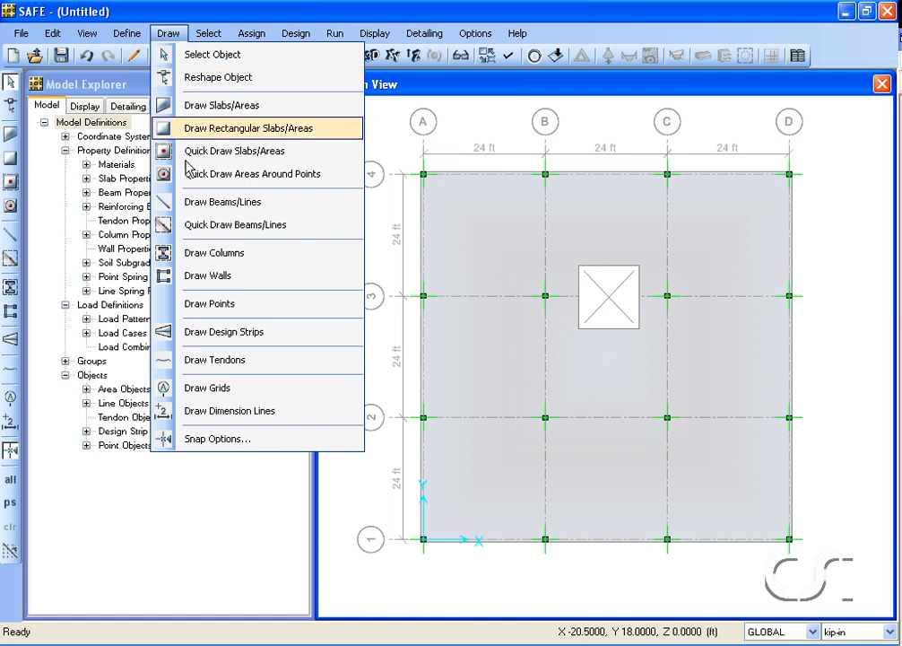
left_click(240, 362)
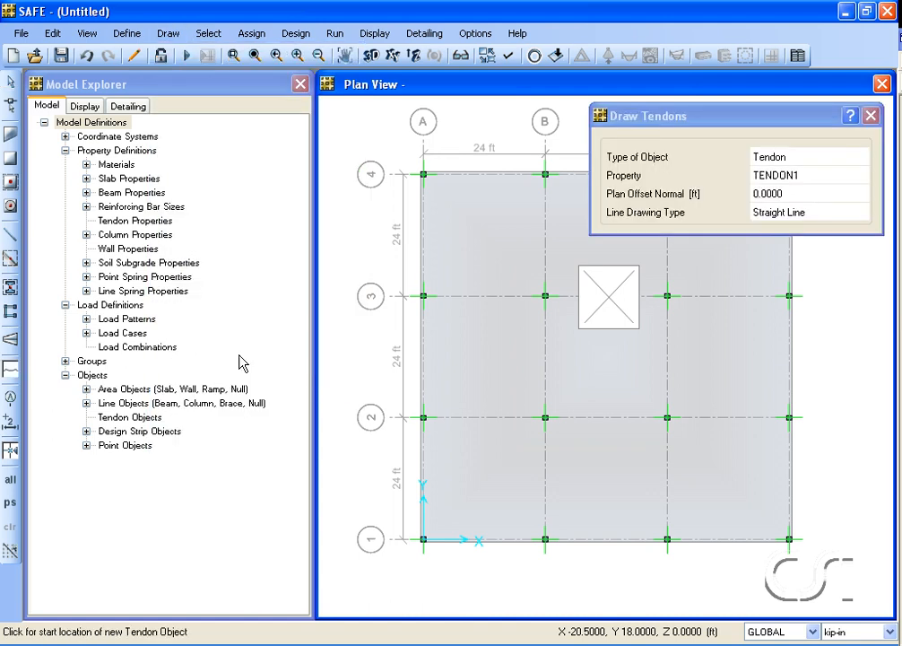
left_click(423, 284)
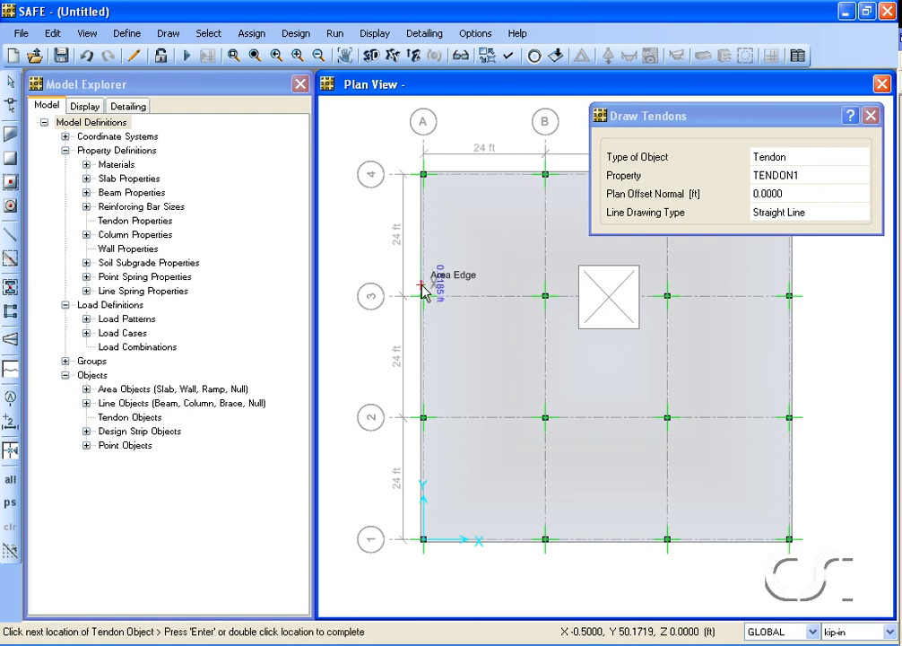
left_click(564, 285)
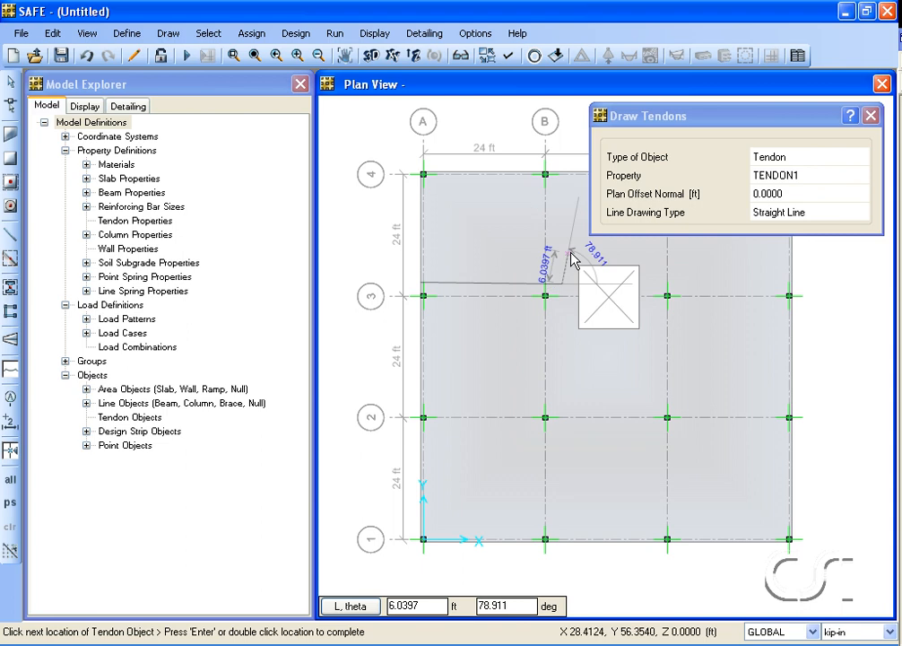
left_click(575, 254)
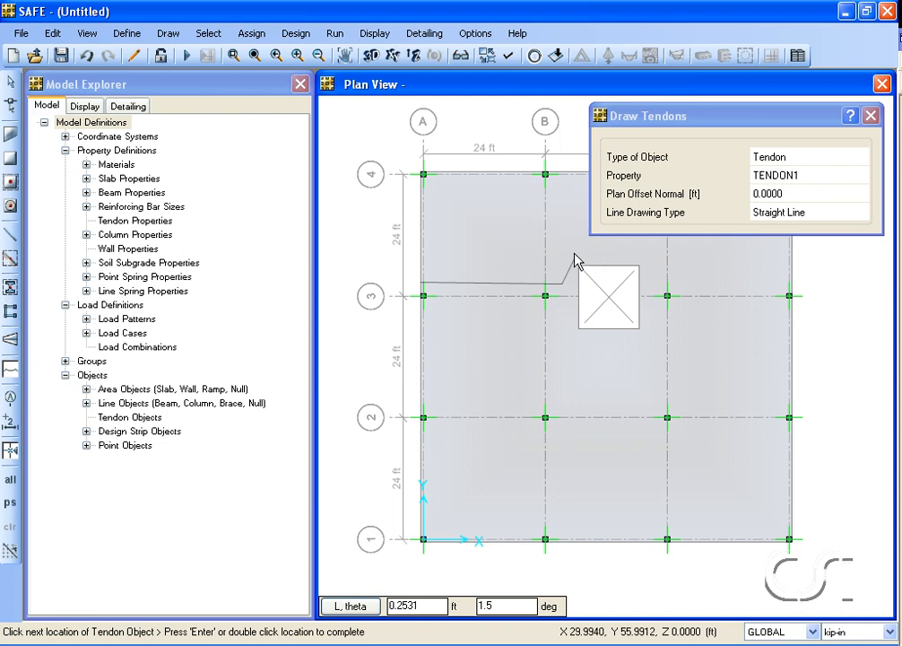
left_click(648, 257)
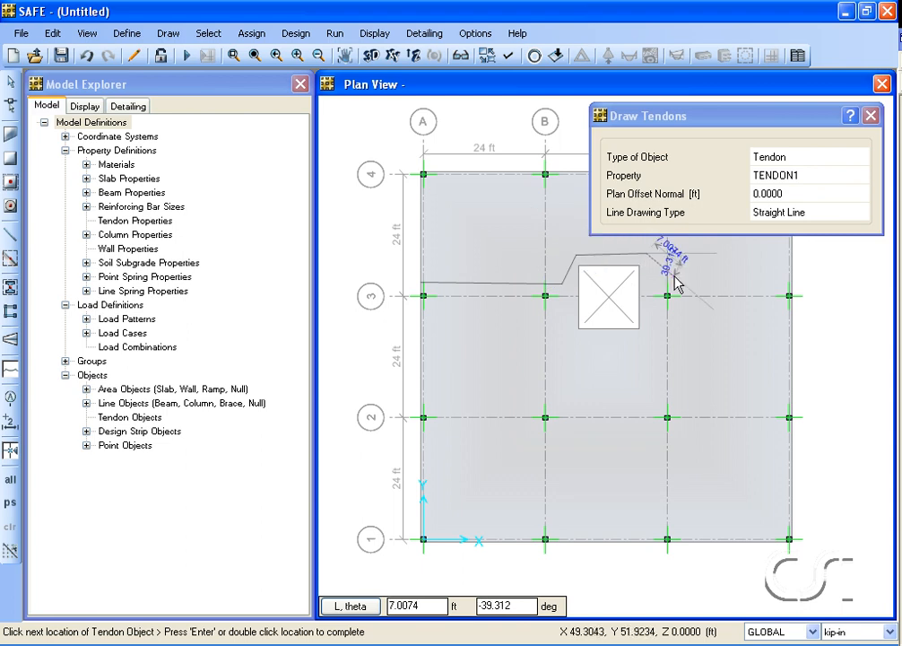
left_click(675, 282)
left_click(797, 277)
double_click(798, 280)
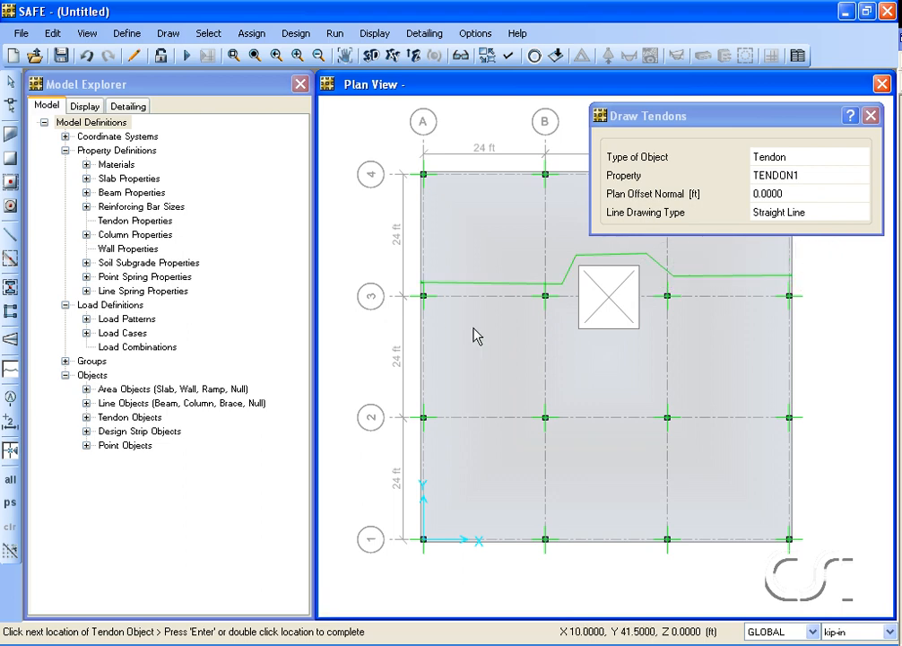
Step: Draw a second TENDON1 tendon from slab edge to slab edge below grid line 3, bending around the opening's lower side, then leave drawing mode
left_click(423, 319)
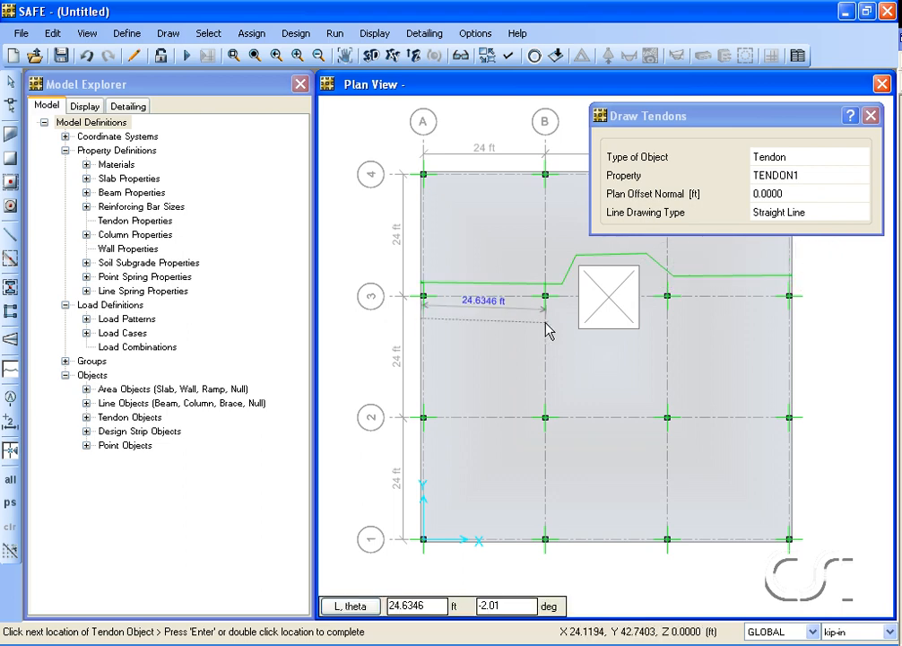
left_click(559, 319)
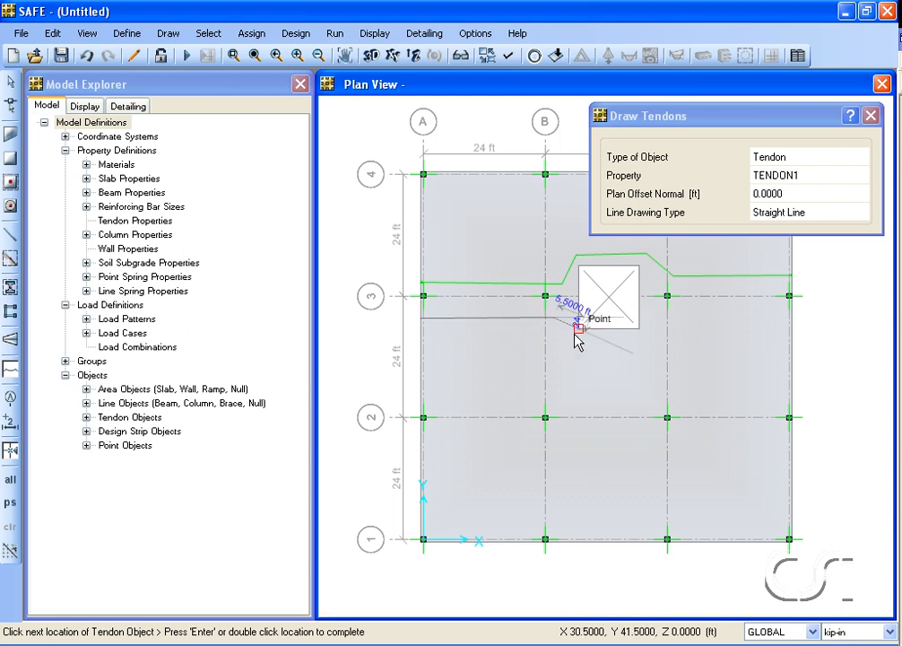
left_click(571, 342)
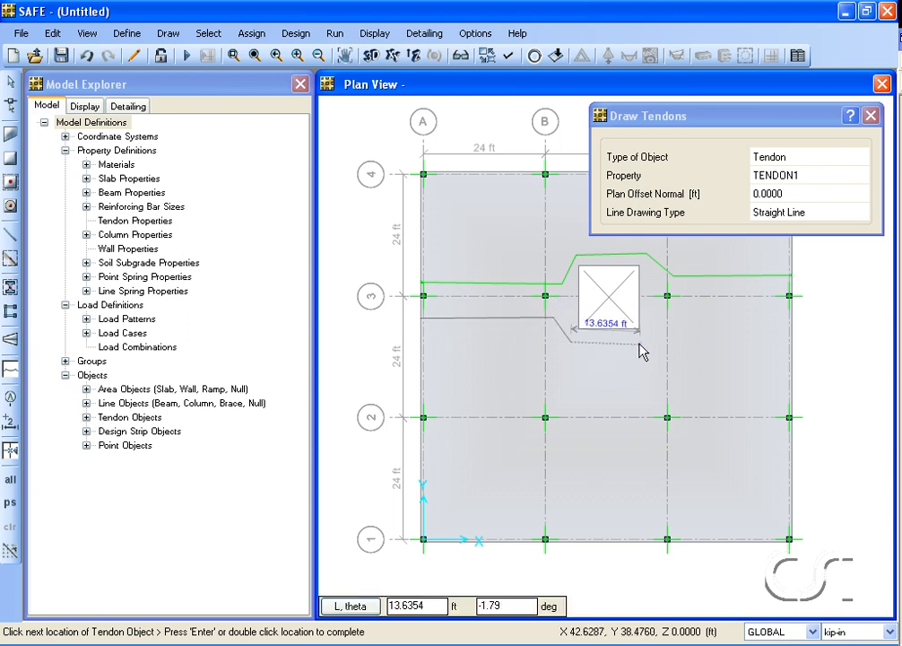
left_click(649, 342)
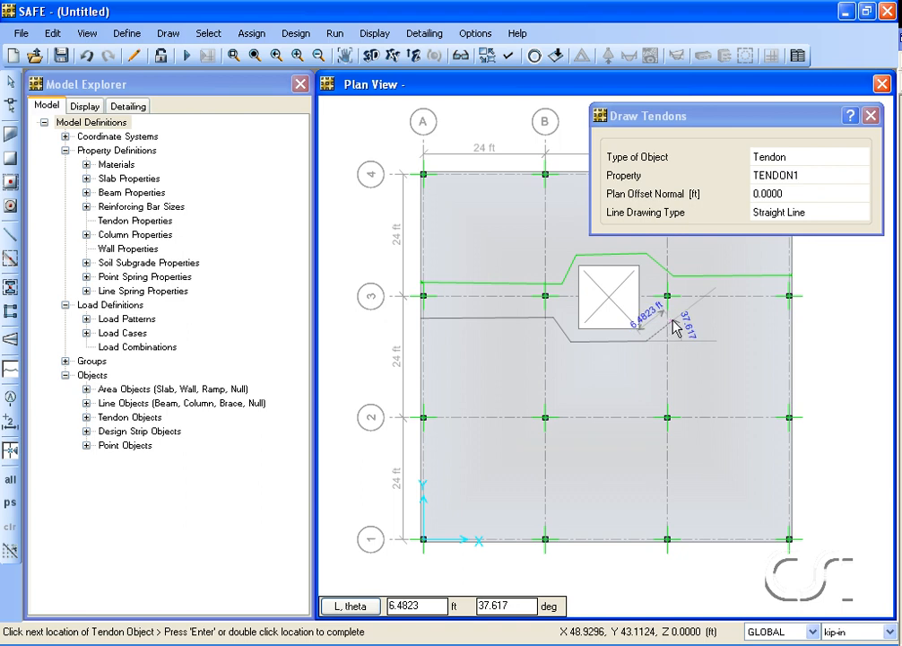
left_click(671, 319)
left_click(796, 321)
key("Return")
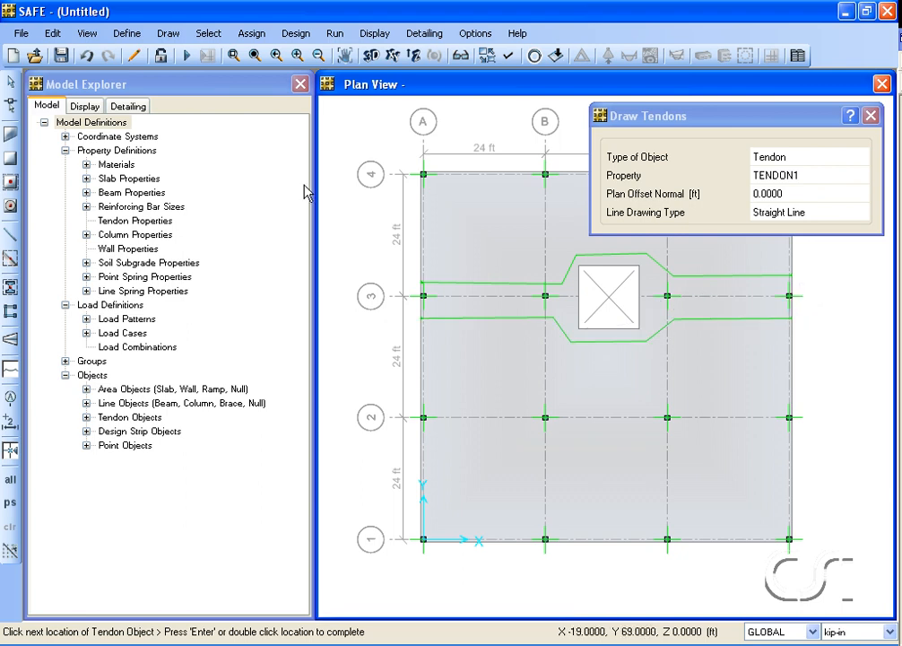
left_click(10, 84)
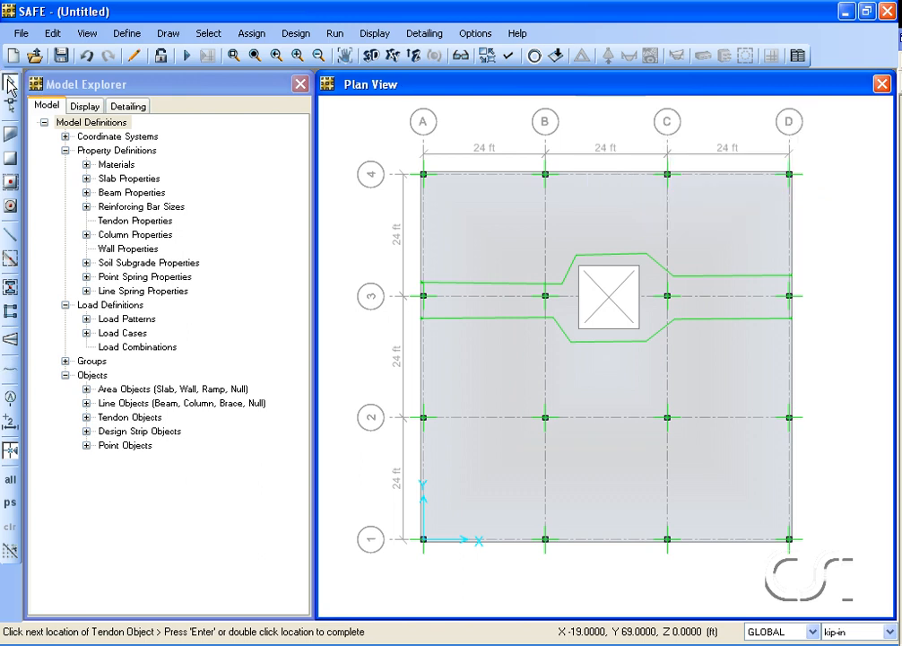
left_click(452, 286)
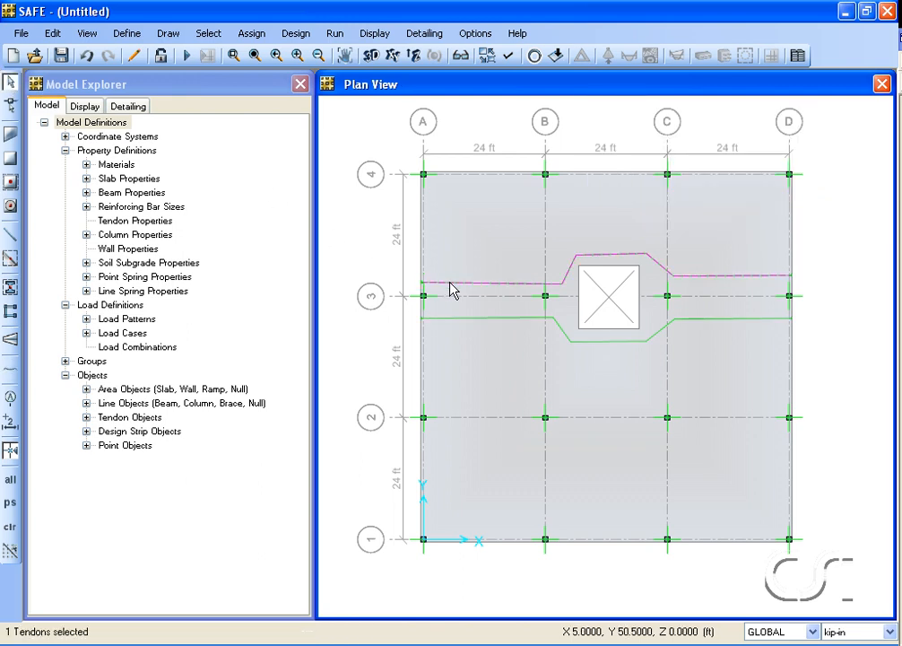
left_click(252, 33)
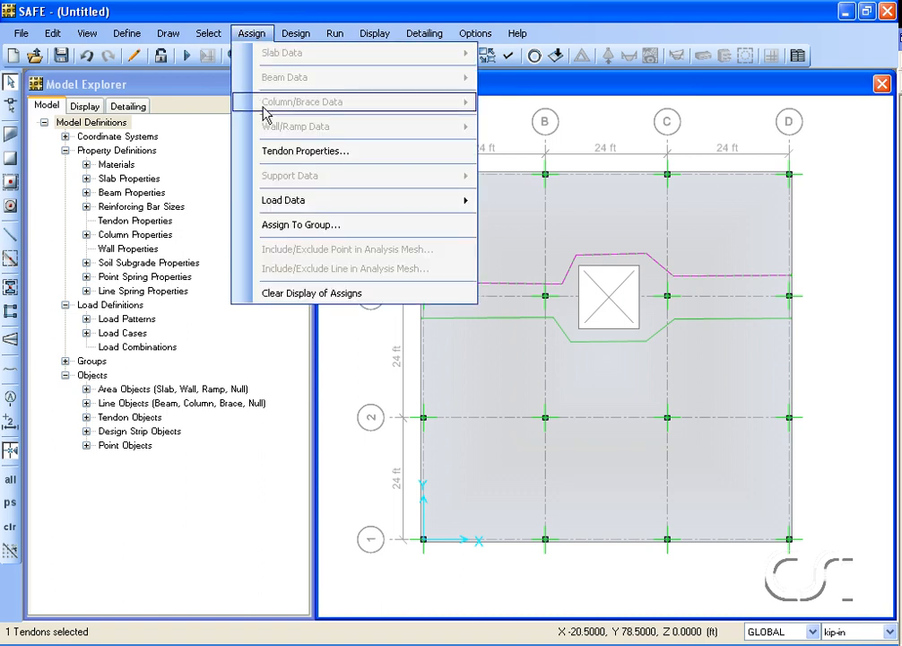
left_click(348, 155)
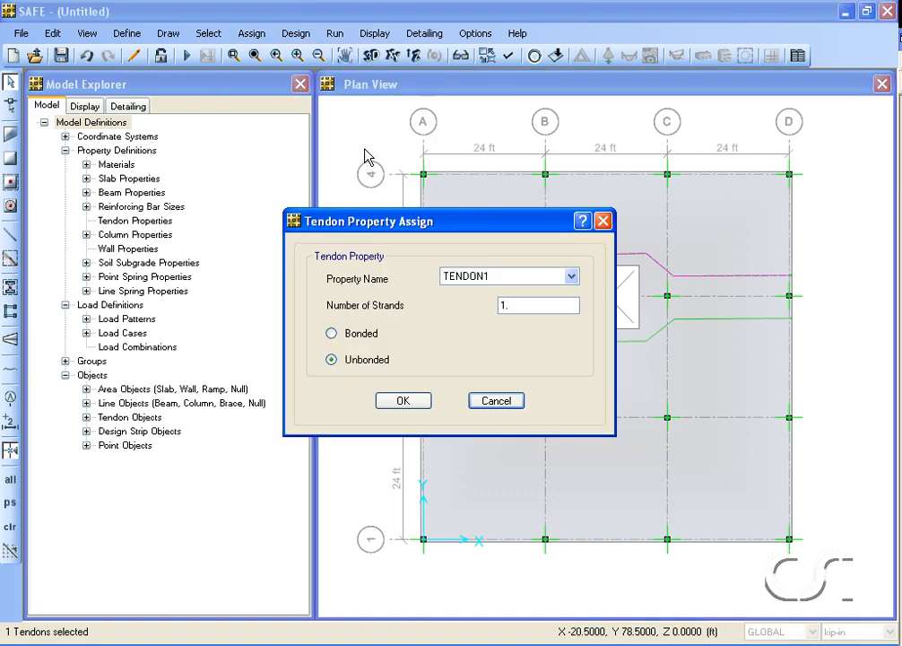
left_click(496, 401)
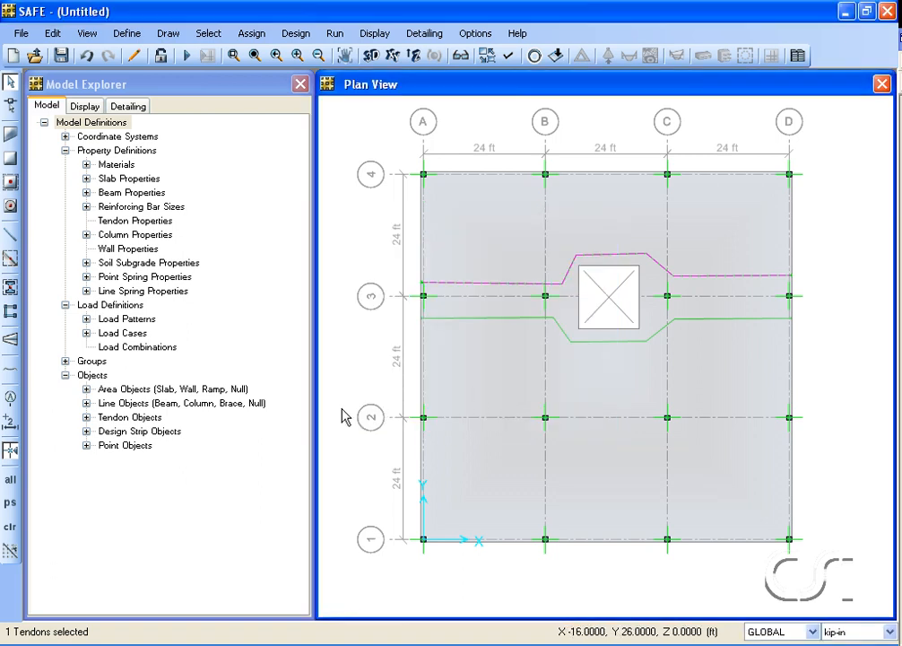
left_click(8, 528)
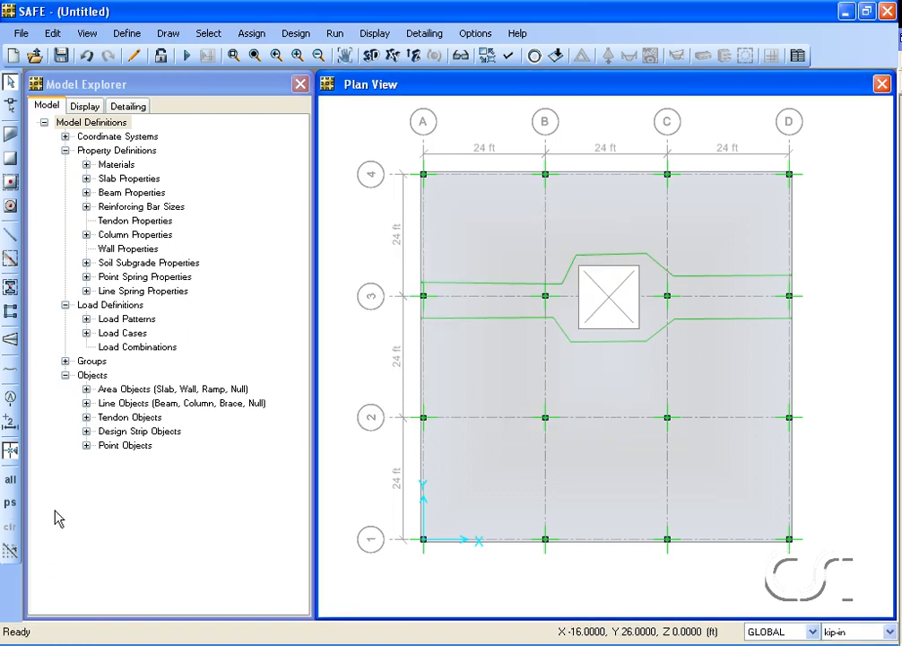
Step: Open the object information of the tendon above the opening and set its number of strands to 6, keeping TENDON1 and unbonded
left_click(462, 292, "ctrl")
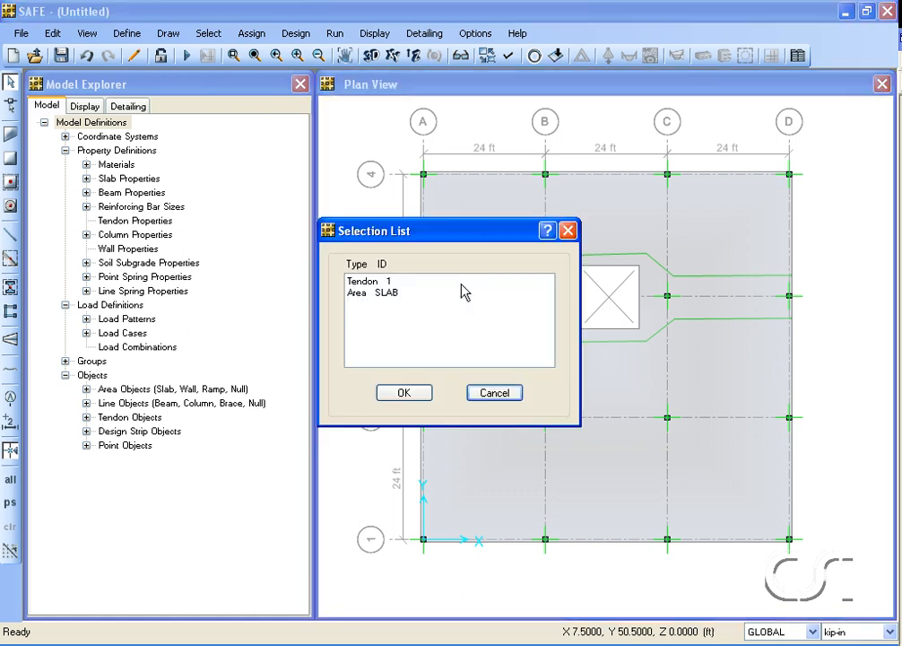
left_click(389, 282)
left_click(396, 393)
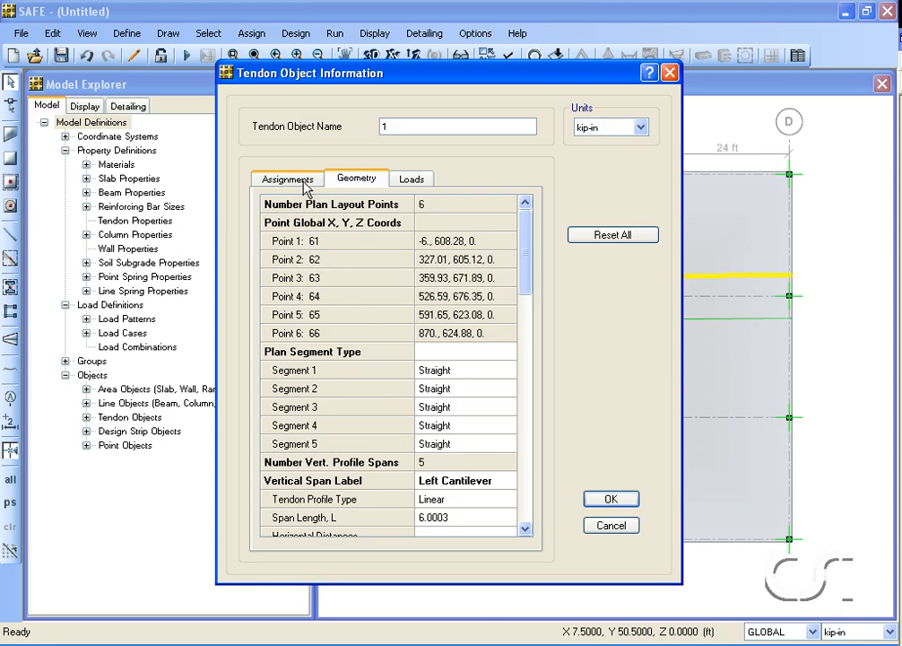
left_click(291, 180)
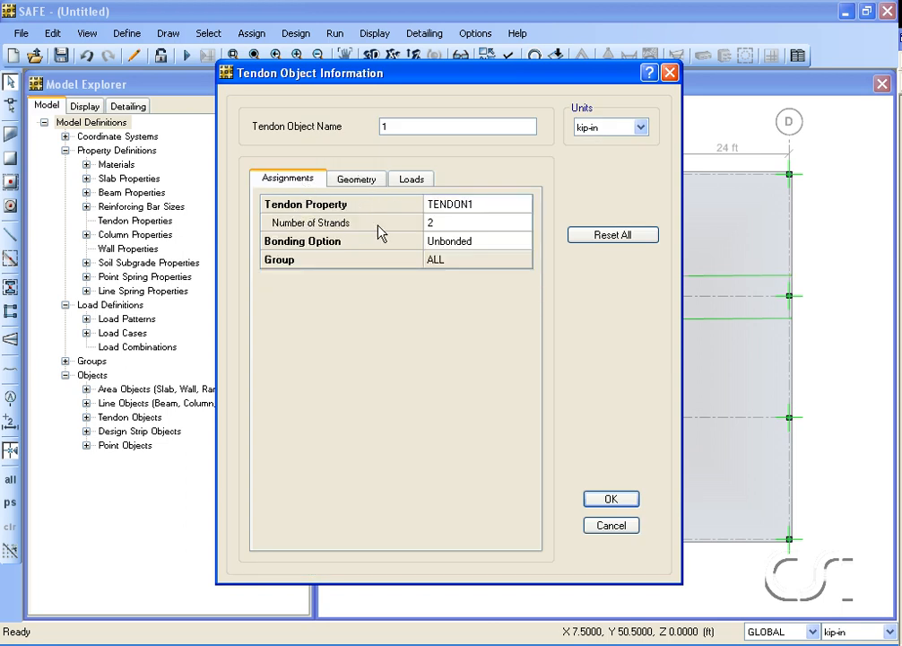
left_click(440, 231)
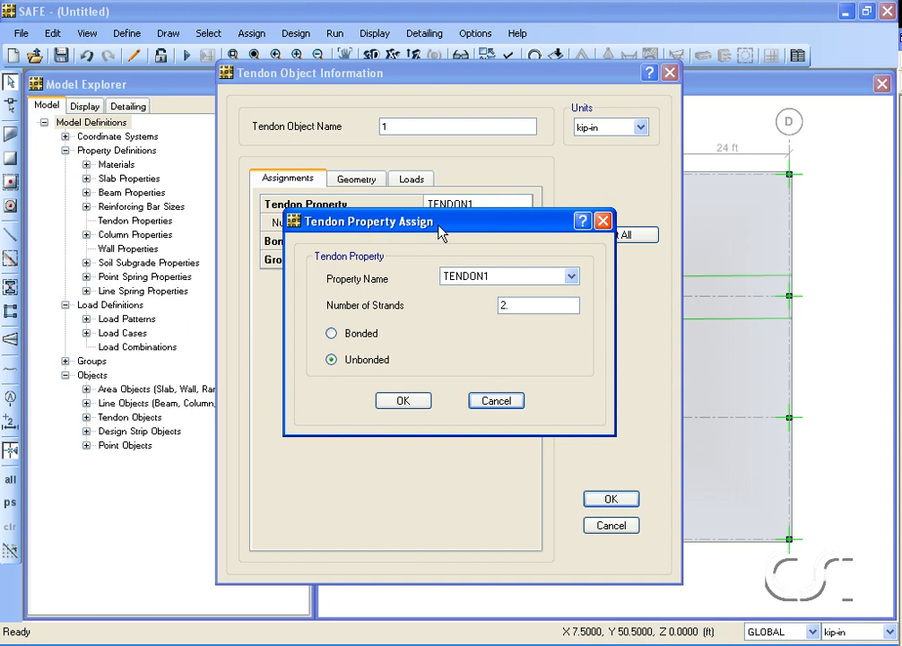
double_click(507, 303)
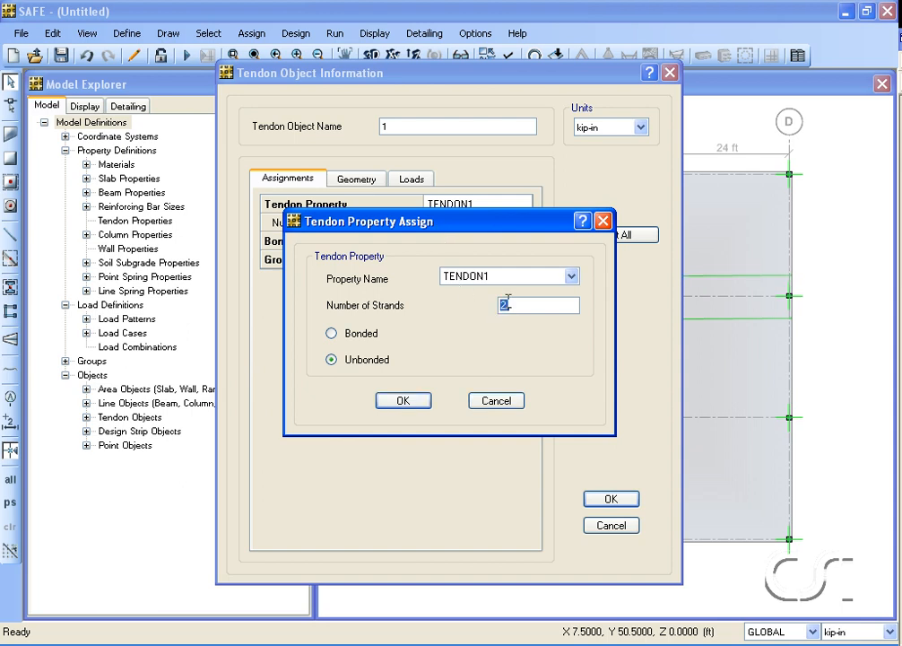
type("6")
left_click(402, 401)
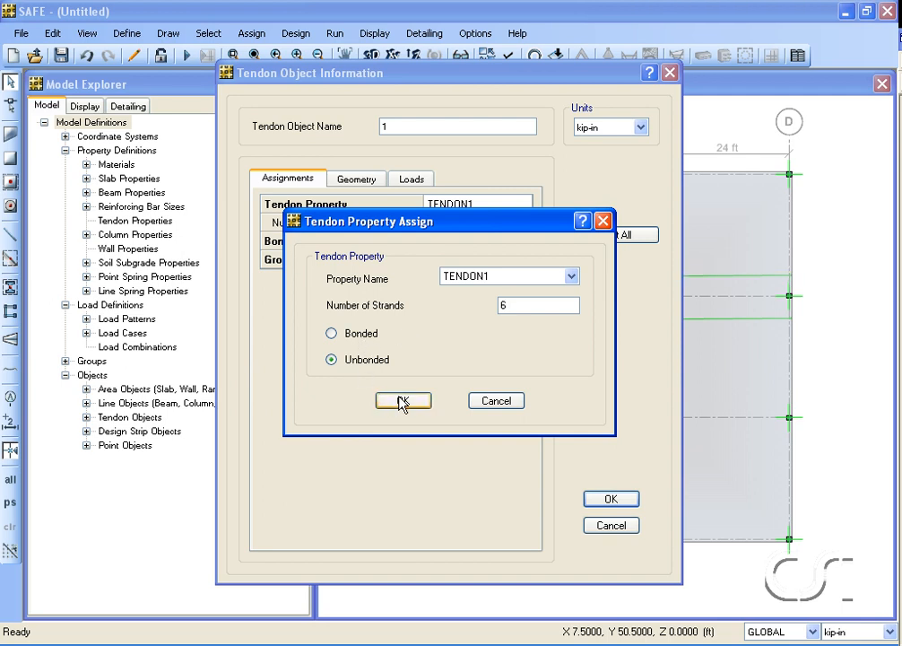